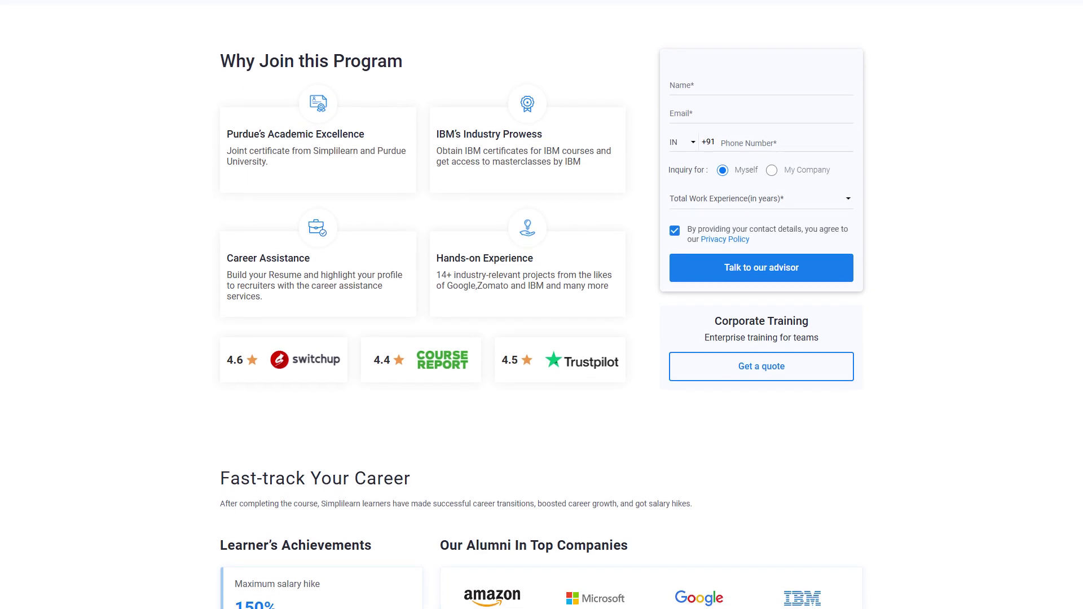
# Scroll the Simplilearn page past the alumni companies to Course Overview and Key Features.
pyautogui.scroll(-1, 541, 304)
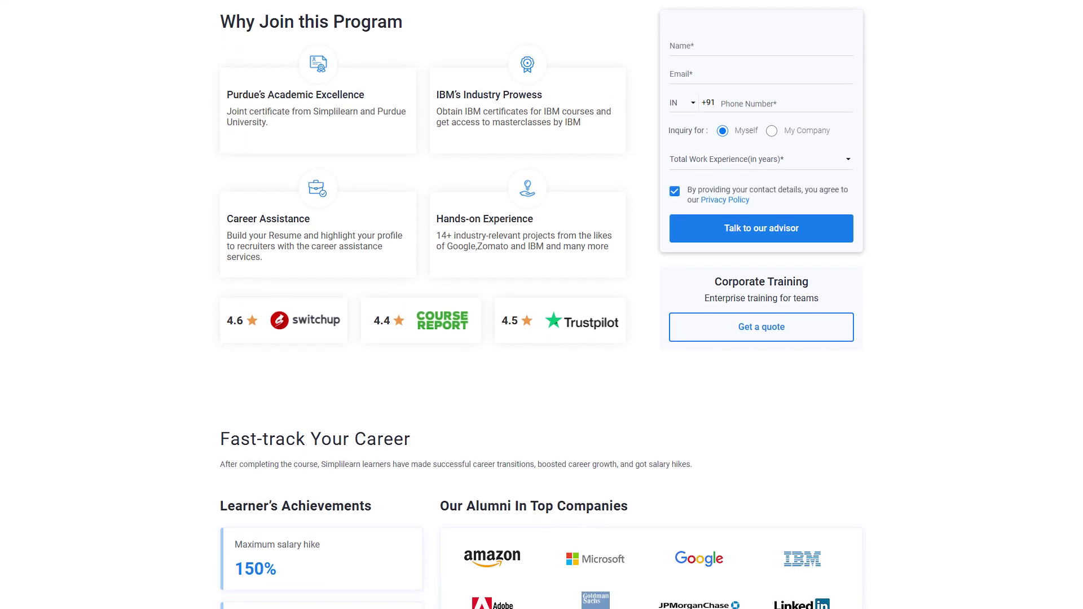
pyautogui.scroll(-1, 541, 304)
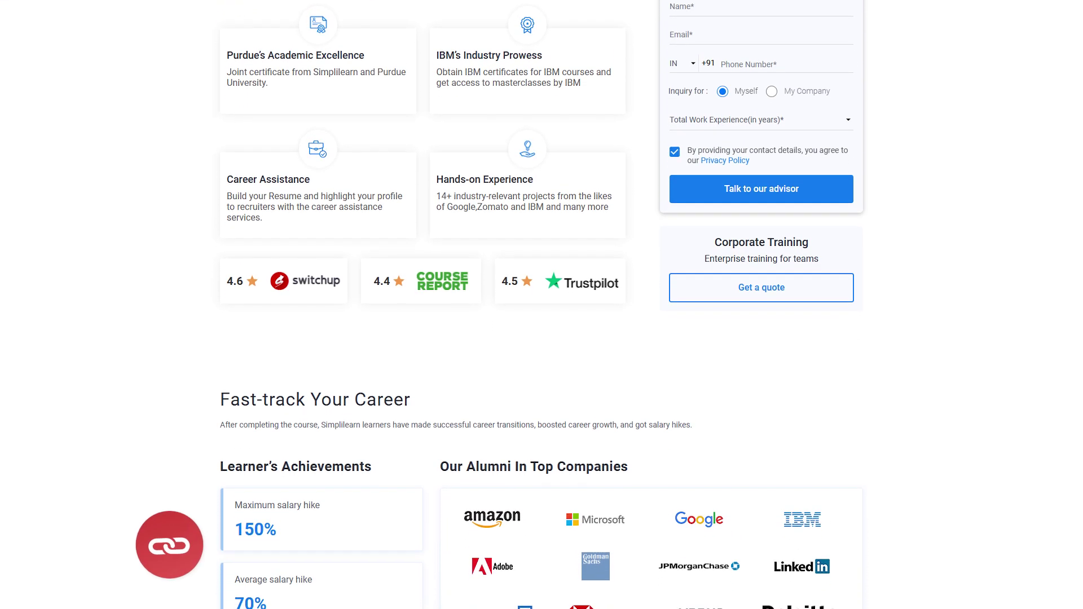
pyautogui.scroll(-1, 542, 305)
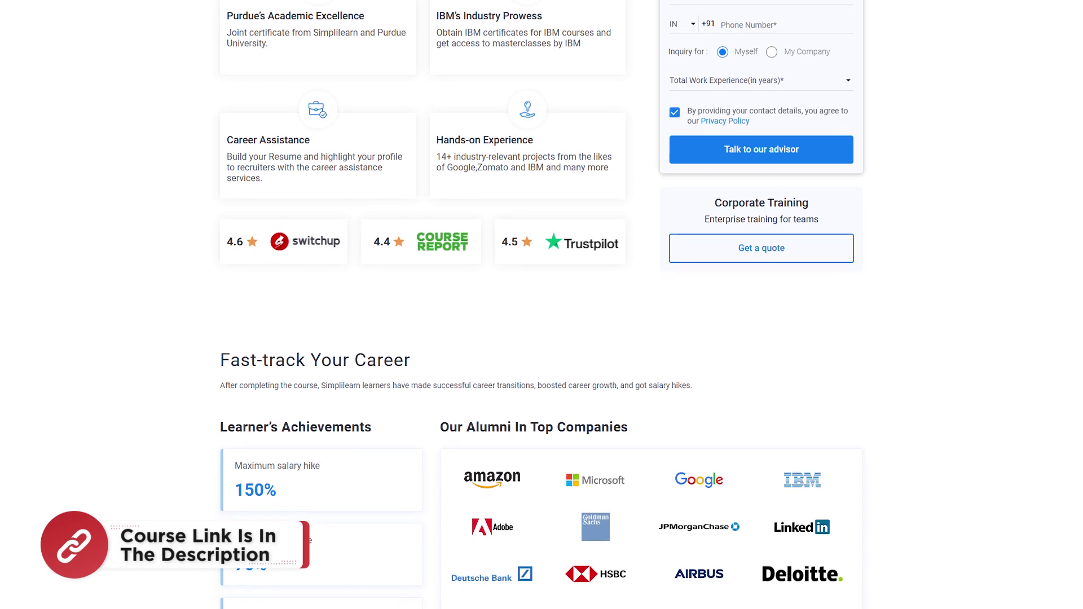
pyautogui.scroll(-1, 541, 305)
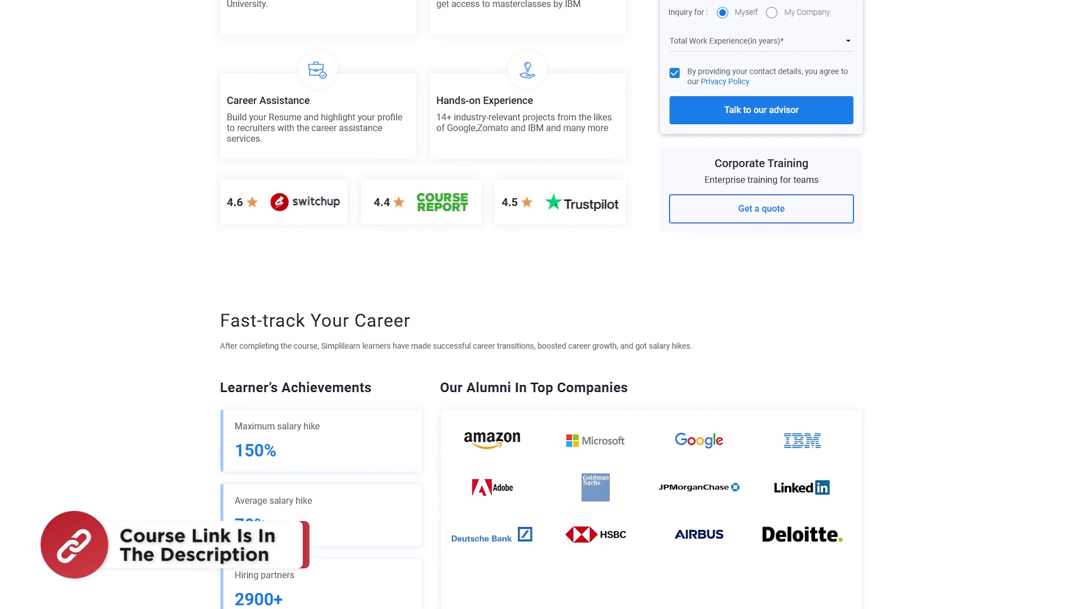
pyautogui.scroll(-1, 542, 304)
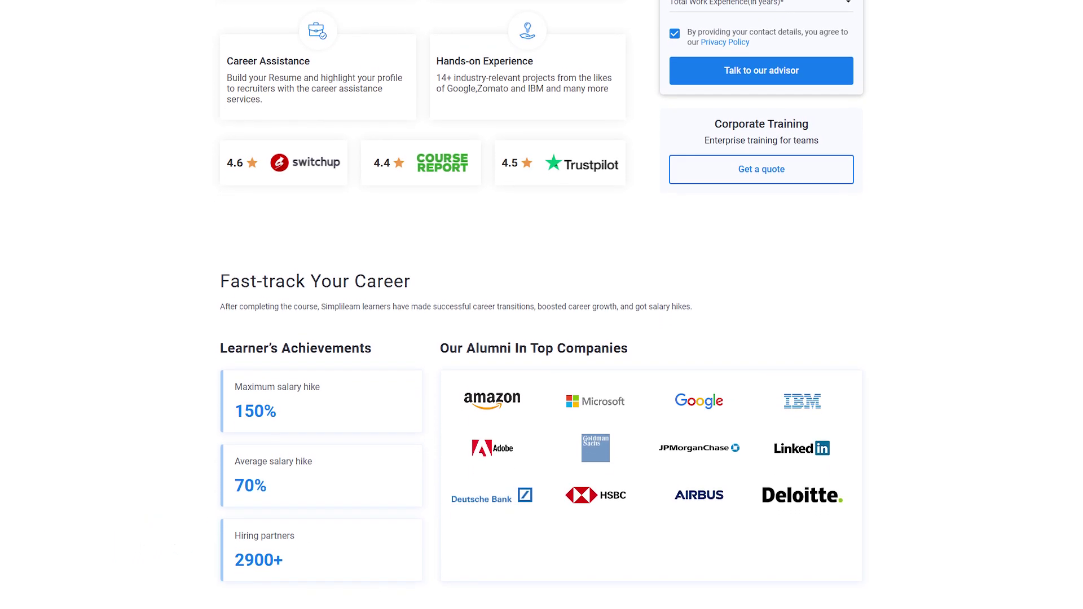
pyautogui.scroll(-1, 541, 305)
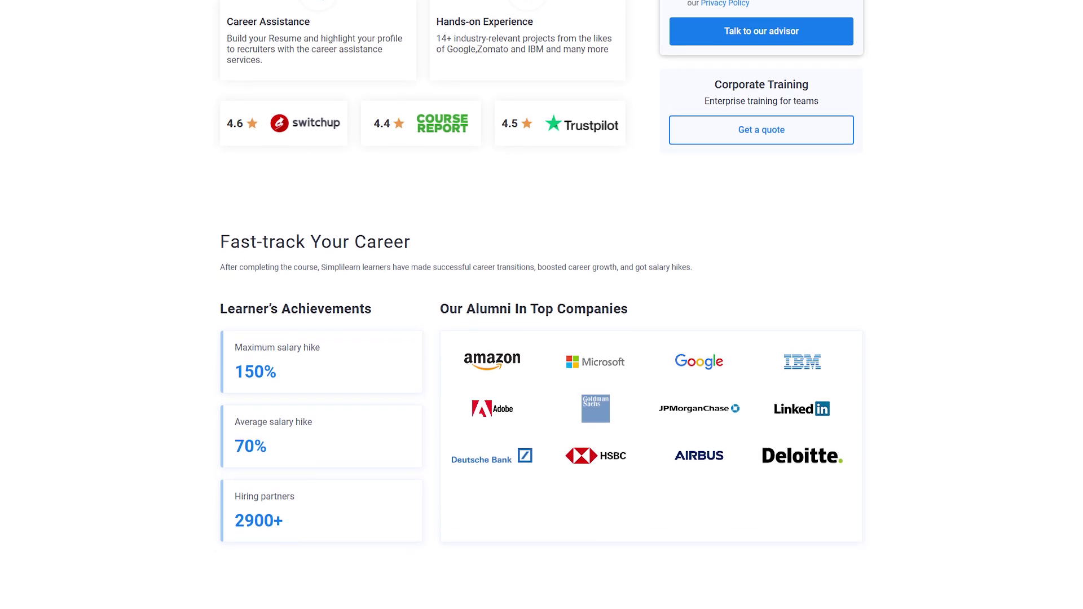
pyautogui.scroll(-1, 541, 305)
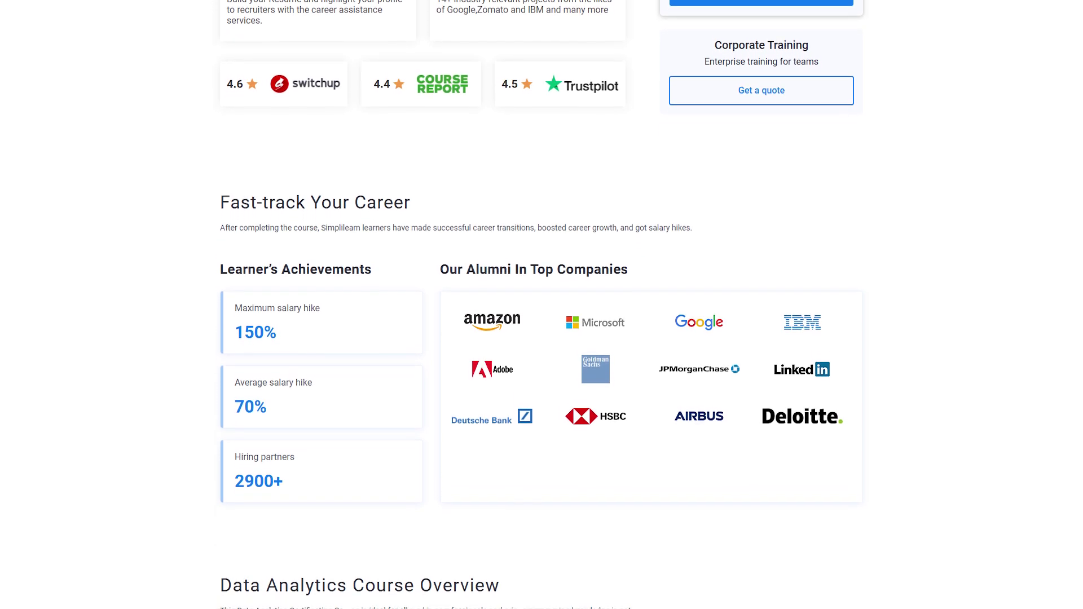
pyautogui.scroll(-1, 541, 305)
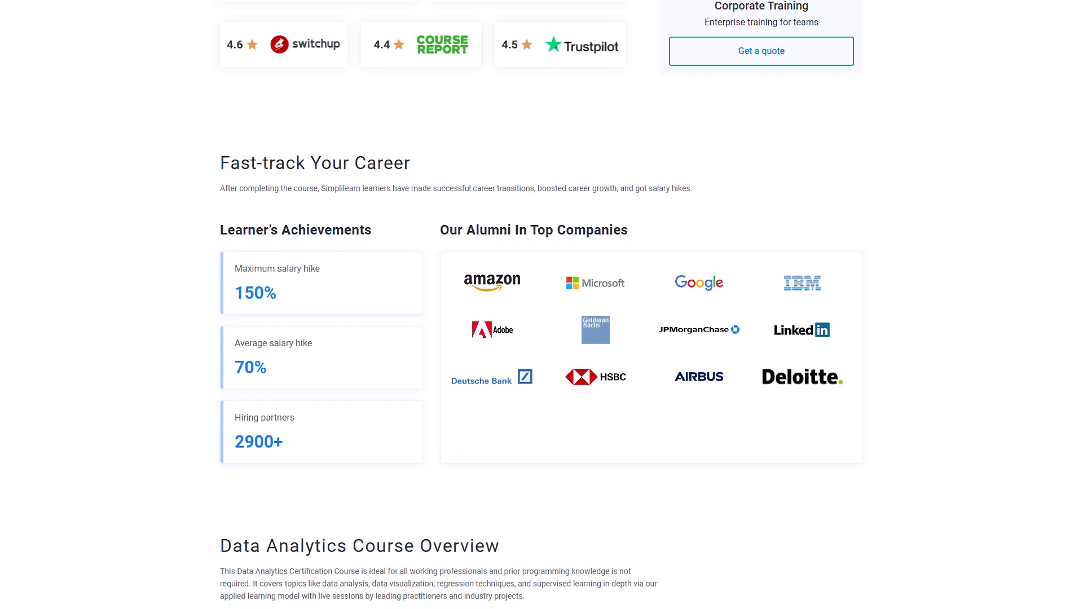
pyautogui.scroll(-1, 542, 305)
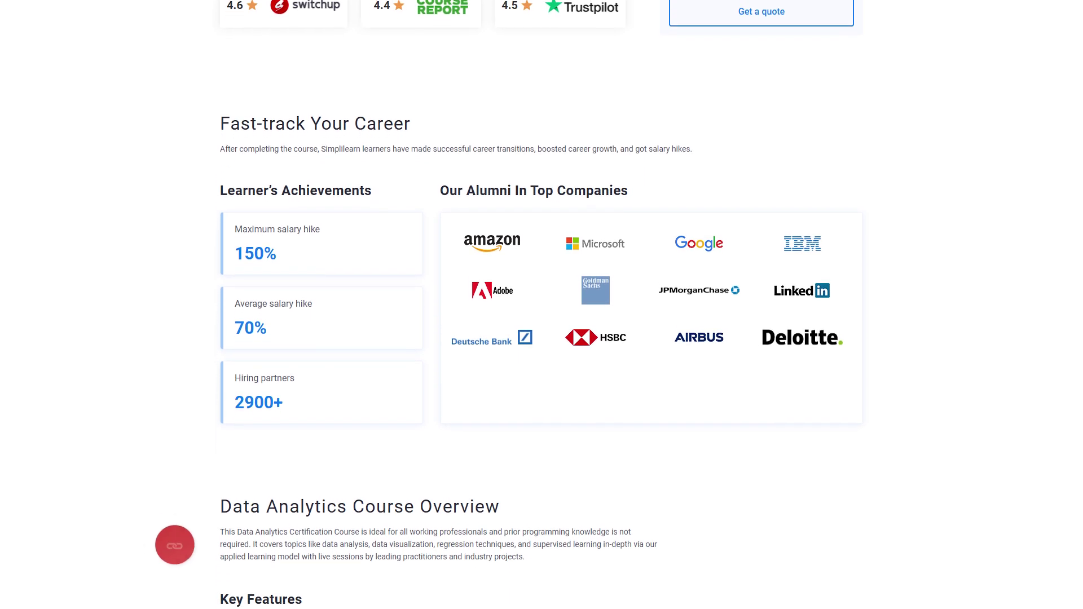
pyautogui.scroll(-1, 542, 305)
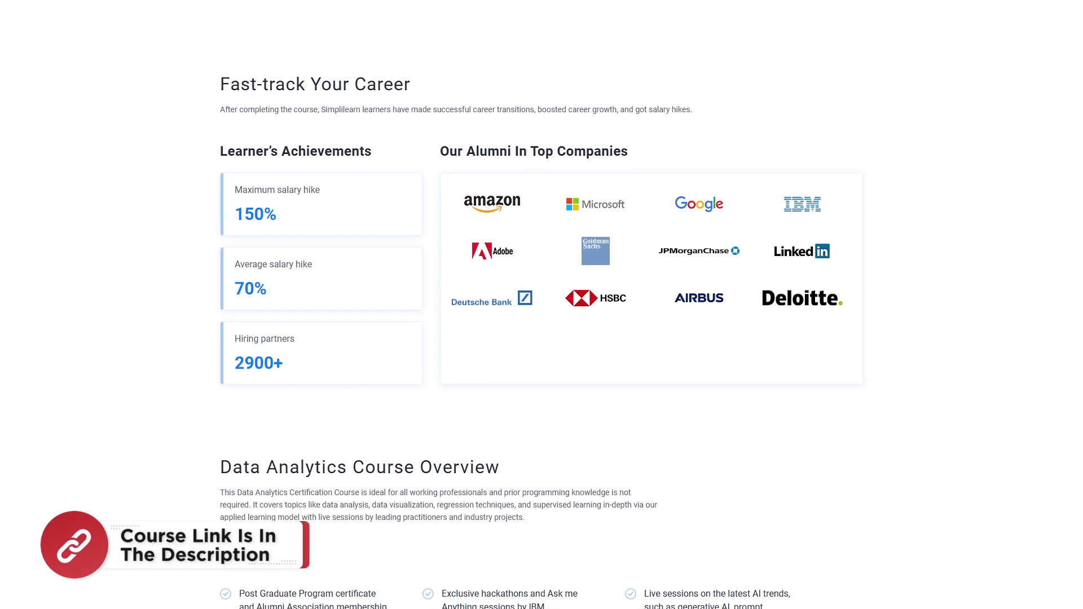
pyautogui.scroll(-1, 542, 305)
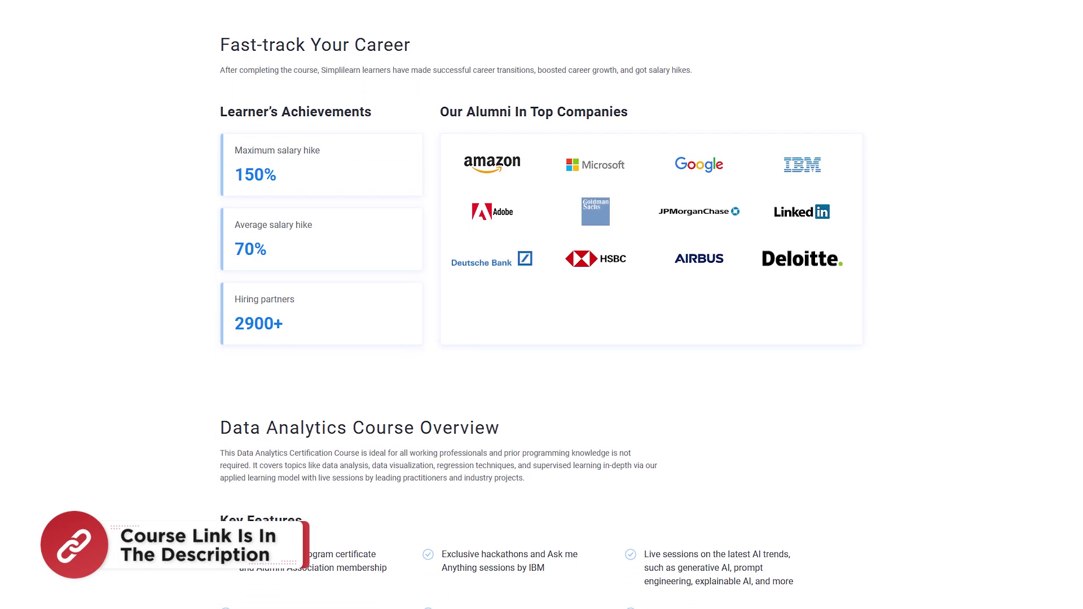
pyautogui.scroll(-1, 542, 305)
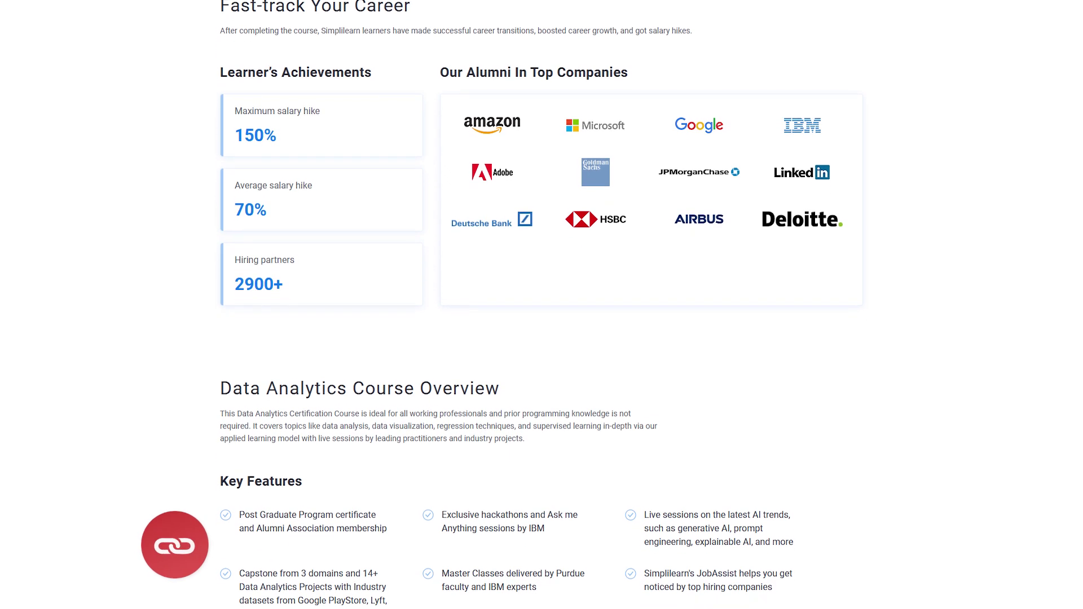
pyautogui.scroll(-1, 541, 305)
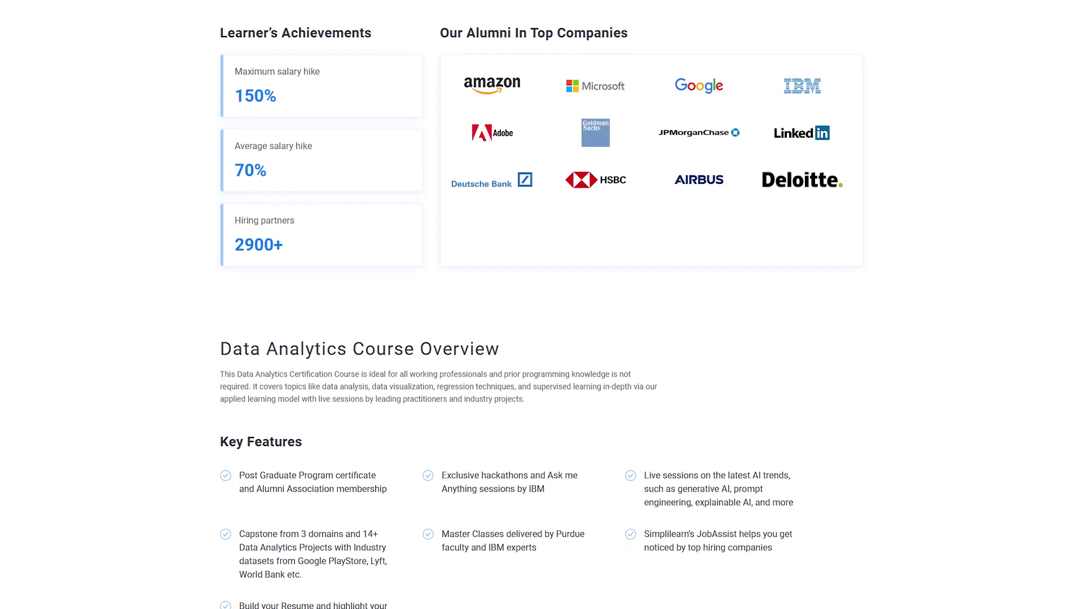
pyautogui.scroll(-1, 541, 305)
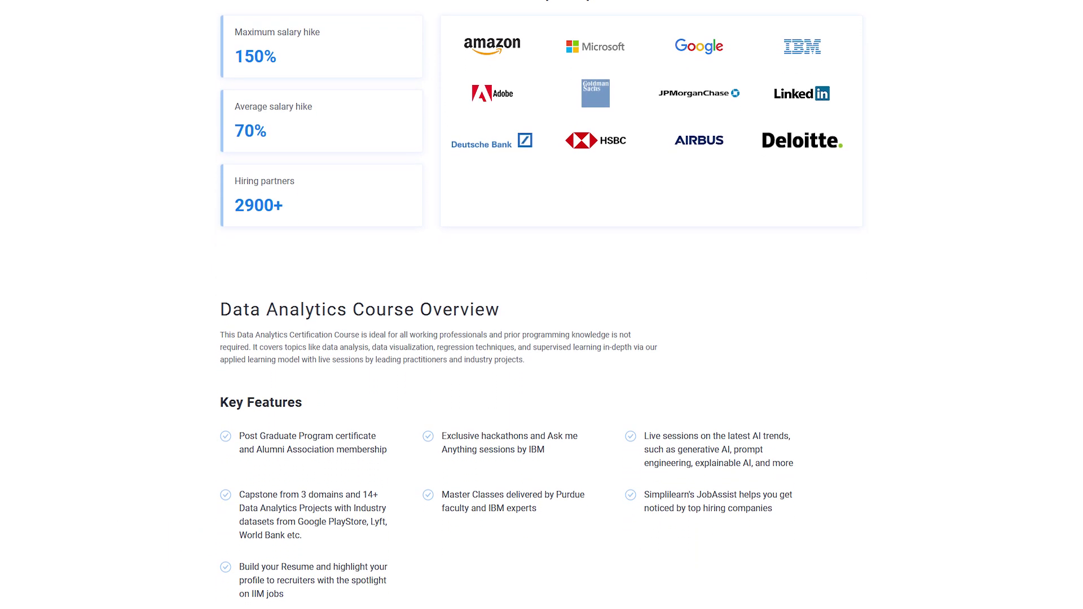
pyautogui.scroll(-1, 541, 305)
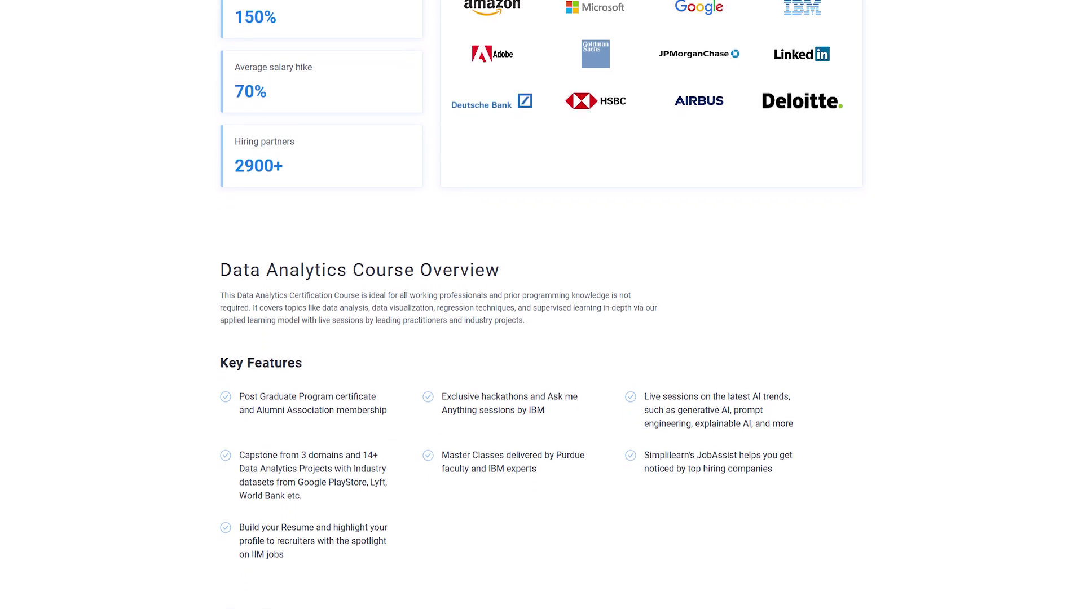
pyautogui.scroll(-1, 541, 305)
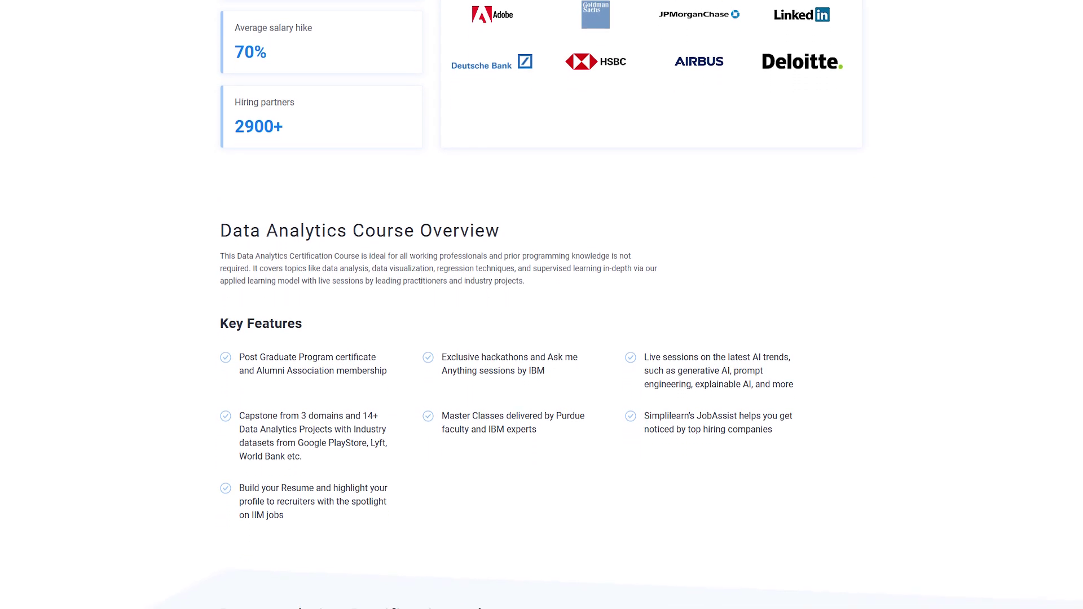
pyautogui.scroll(-1, 541, 305)
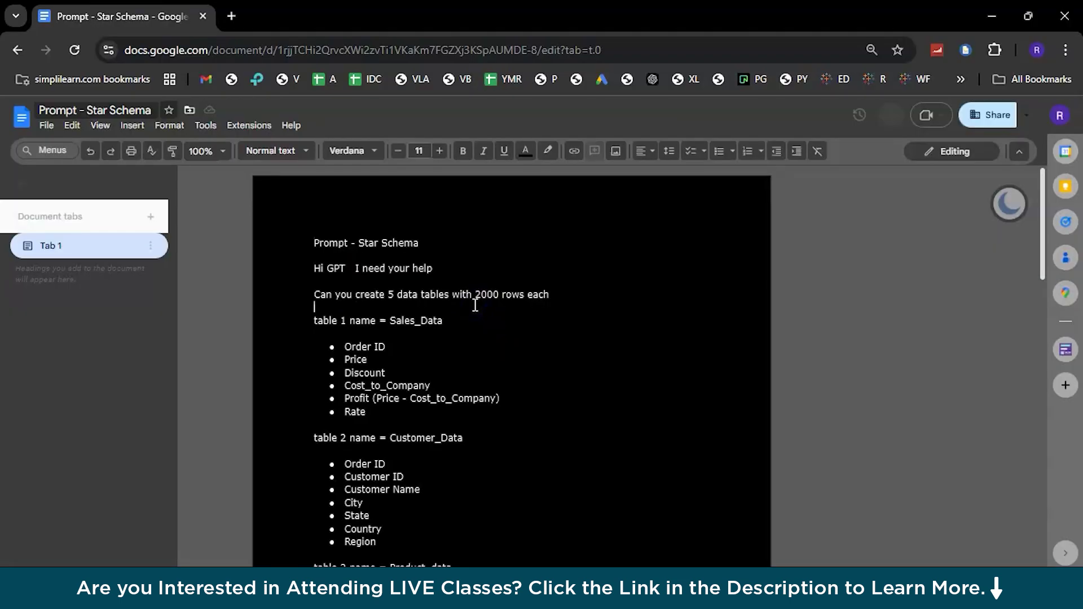
# Read through the Star Schema prompt down to the demo_data request, then select all its text.
pyautogui.scroll(-2, 475, 305)
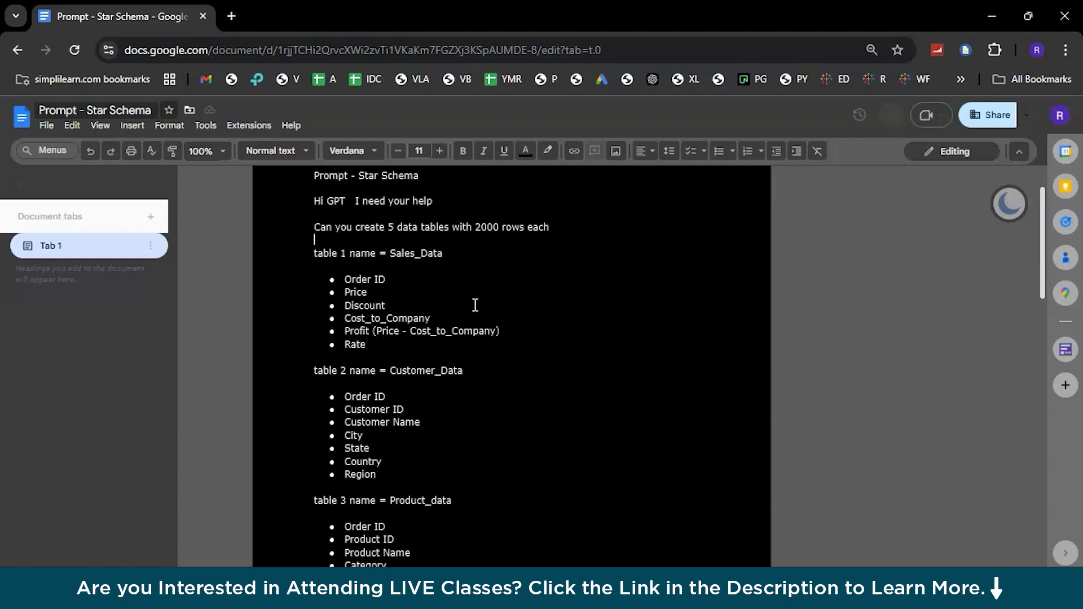
pyautogui.scroll(-1, 475, 305)
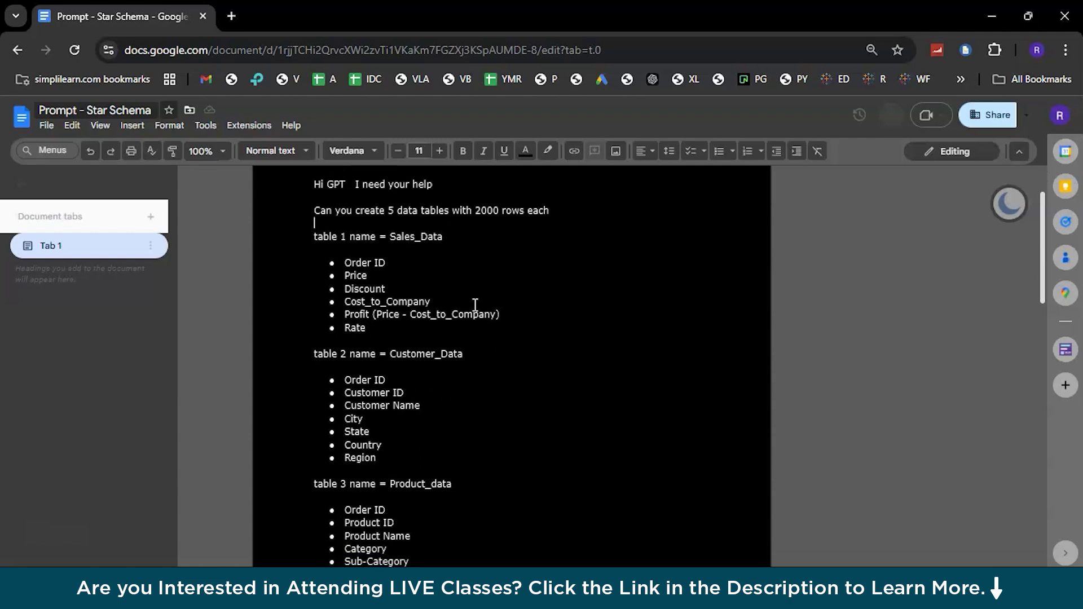
pyautogui.scroll(-3, 475, 306)
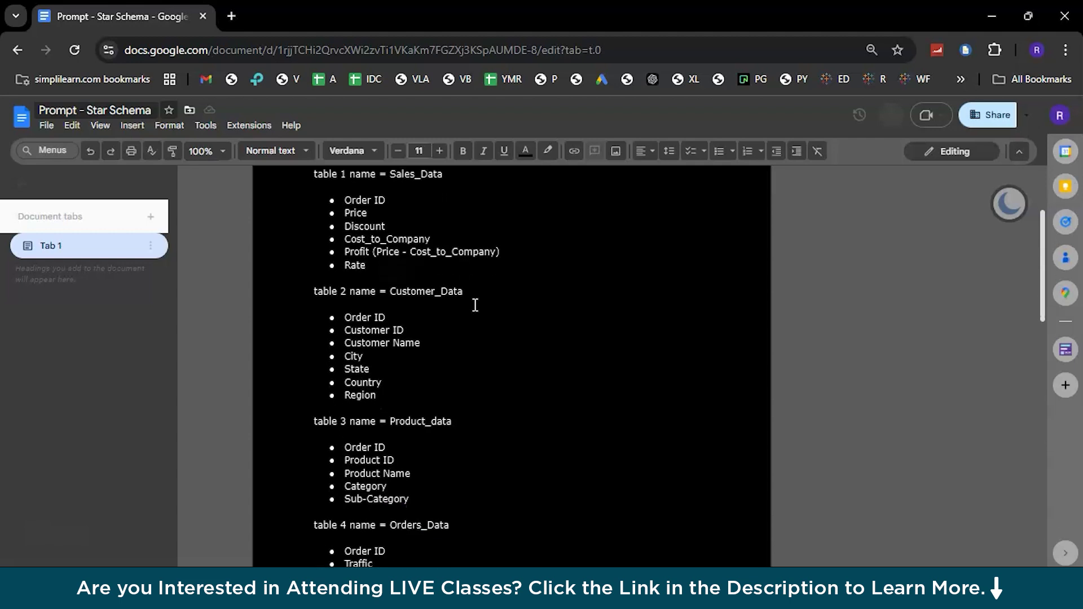
pyautogui.scroll(-5, 437, 405)
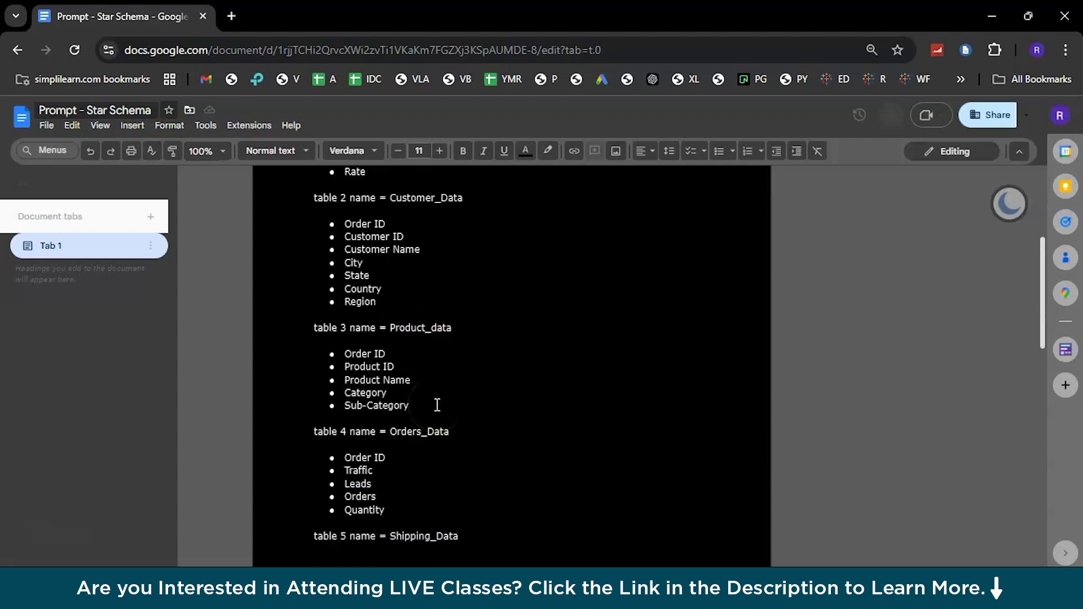
pyautogui.scroll(-5, 438, 406)
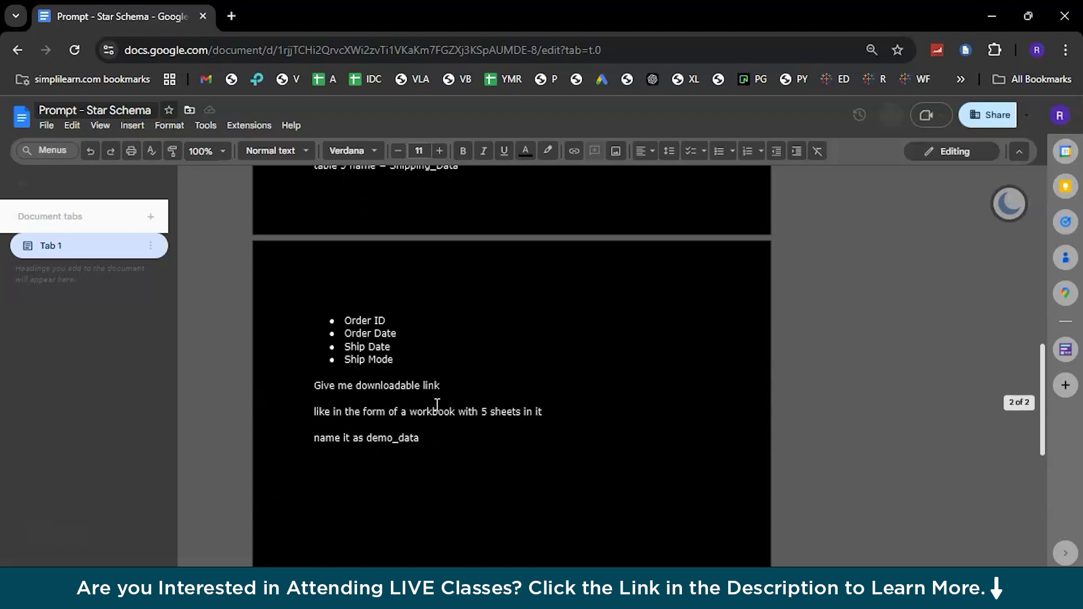
pyautogui.scroll(9, 437, 405)
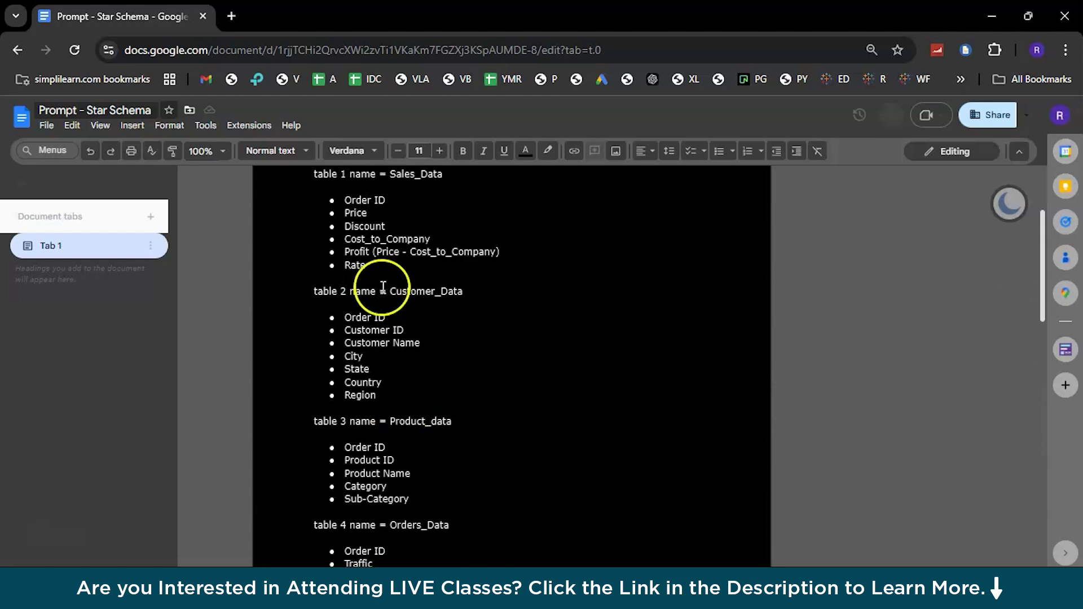
pyautogui.scroll(4, 382, 288)
pyautogui.click(381, 304)
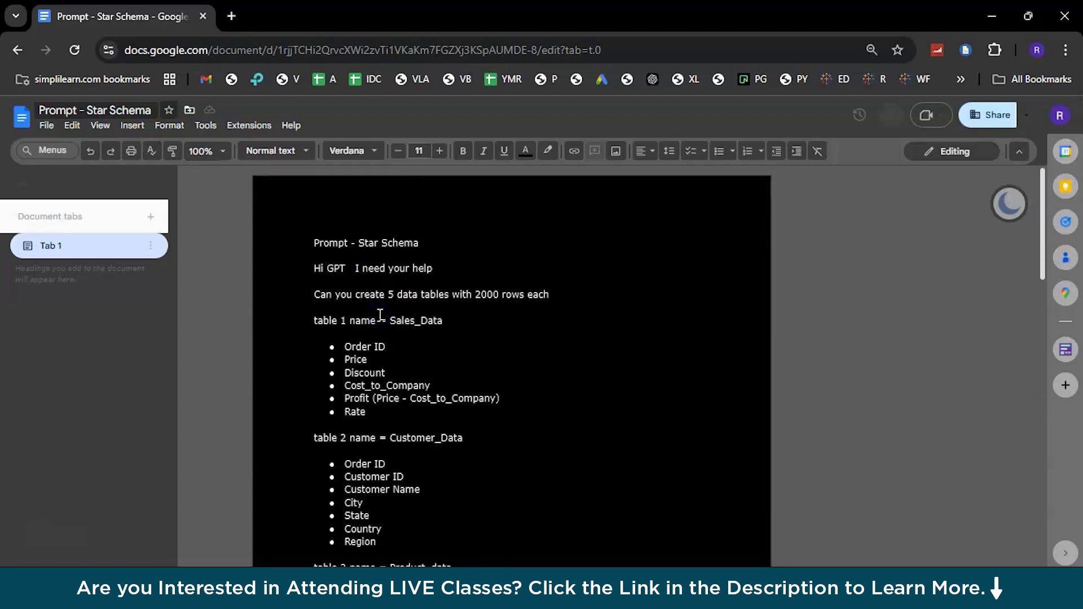
pyautogui.hotkey('ctrl', 'a')
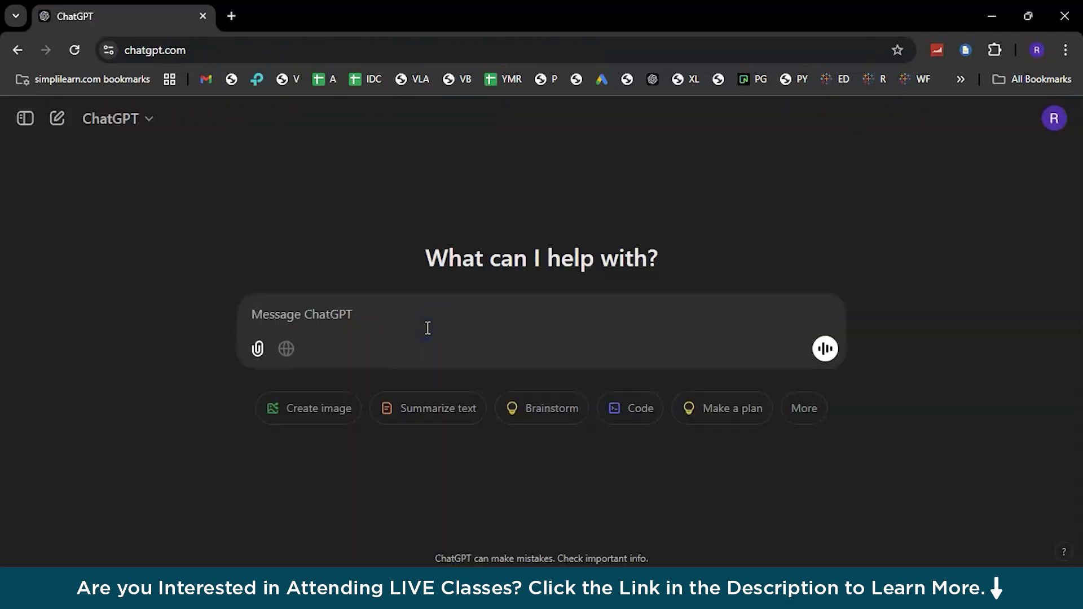
# Paste the Star Schema prompt into ChatGPT, send it, and bring up the demo_data Excel workbook.
pyautogui.hotkey('ctrl', 'v')
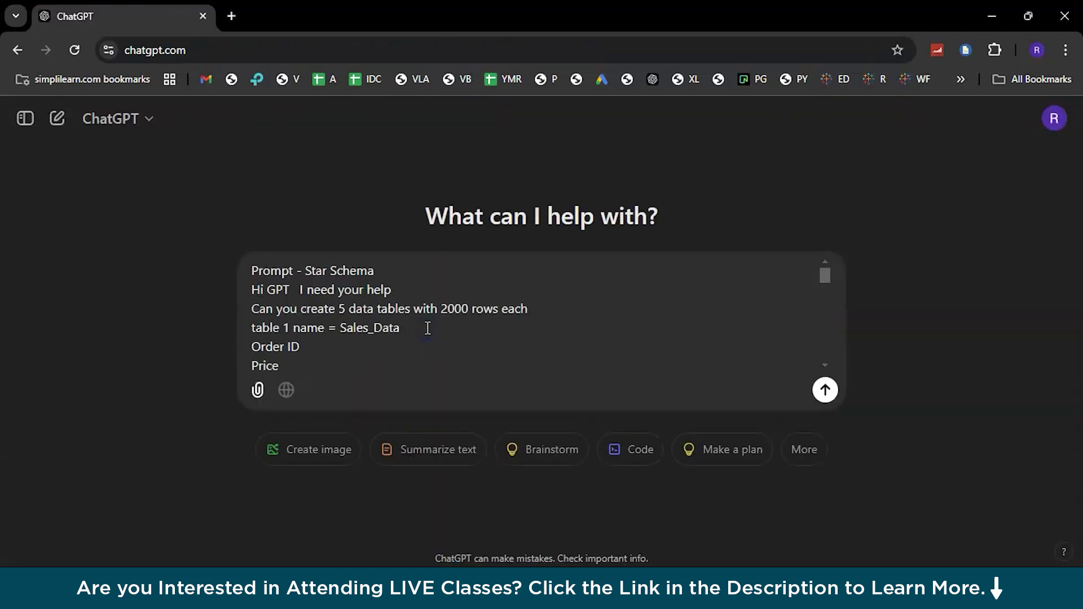
pyautogui.click(829, 402)
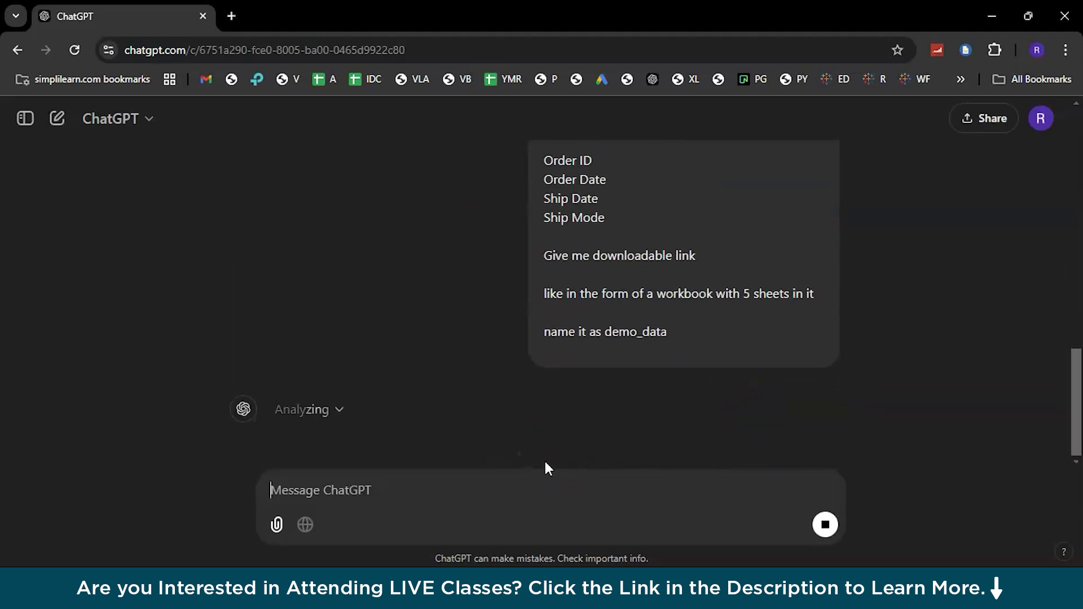
pyautogui.click(560, 405)
pyautogui.click(541, 459)
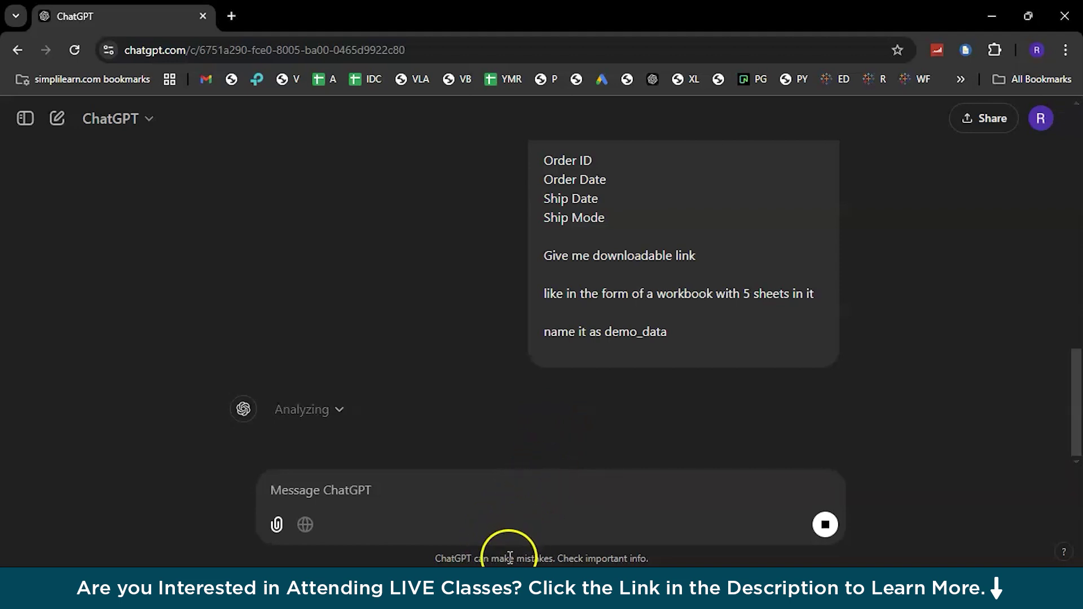
pyautogui.moveTo(490, 578)
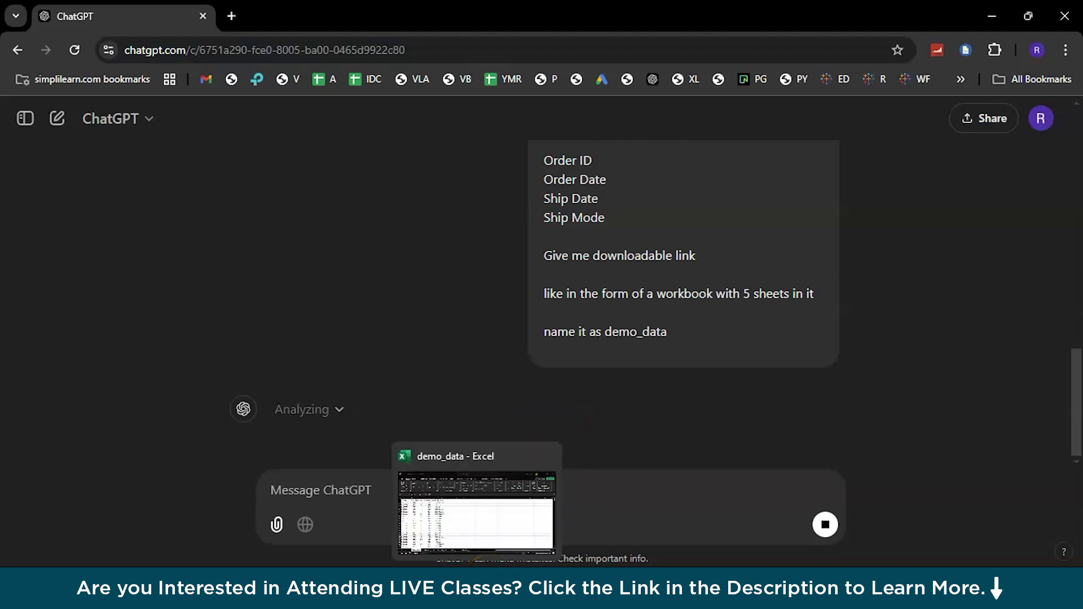
# AutoFit the Sales_Data Cost_to_Company, Customer_Data ID/Name and Product_Data columns.
pyautogui.click(489, 574)
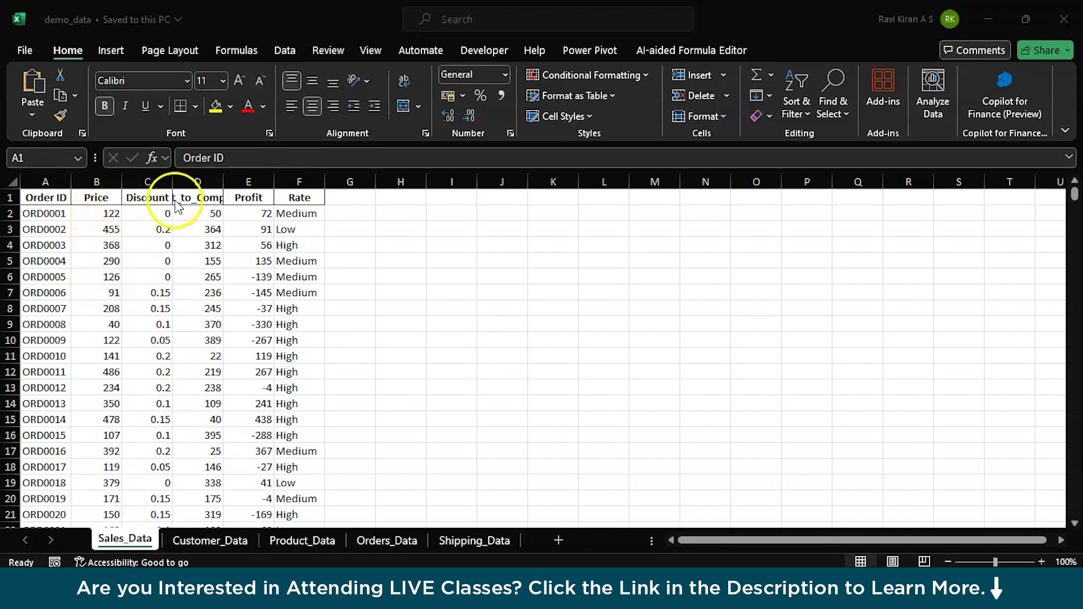
pyautogui.doubleClick(223, 183)
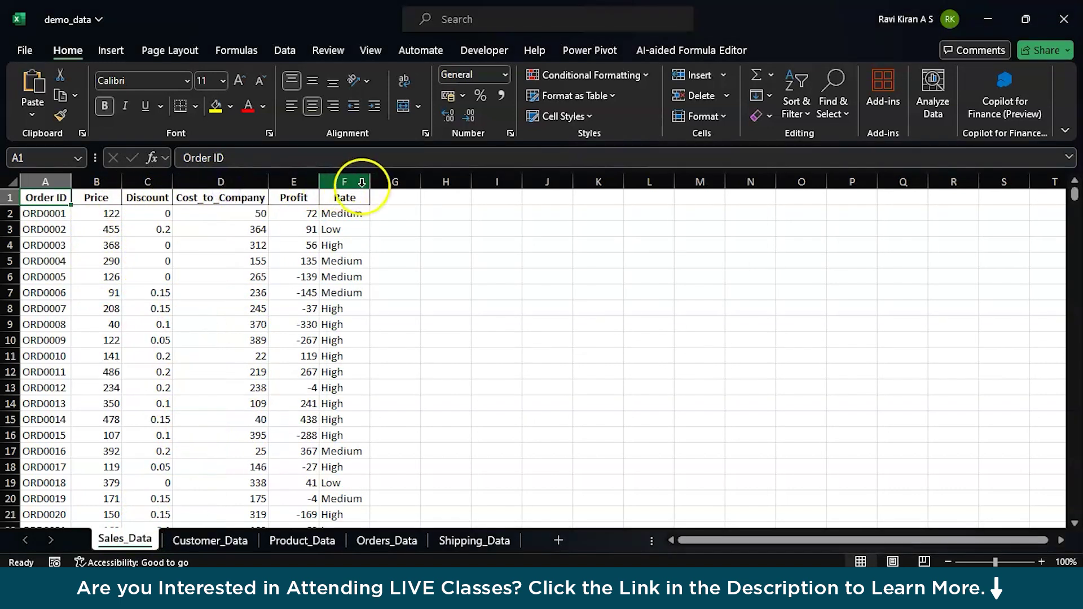
pyautogui.click(205, 540)
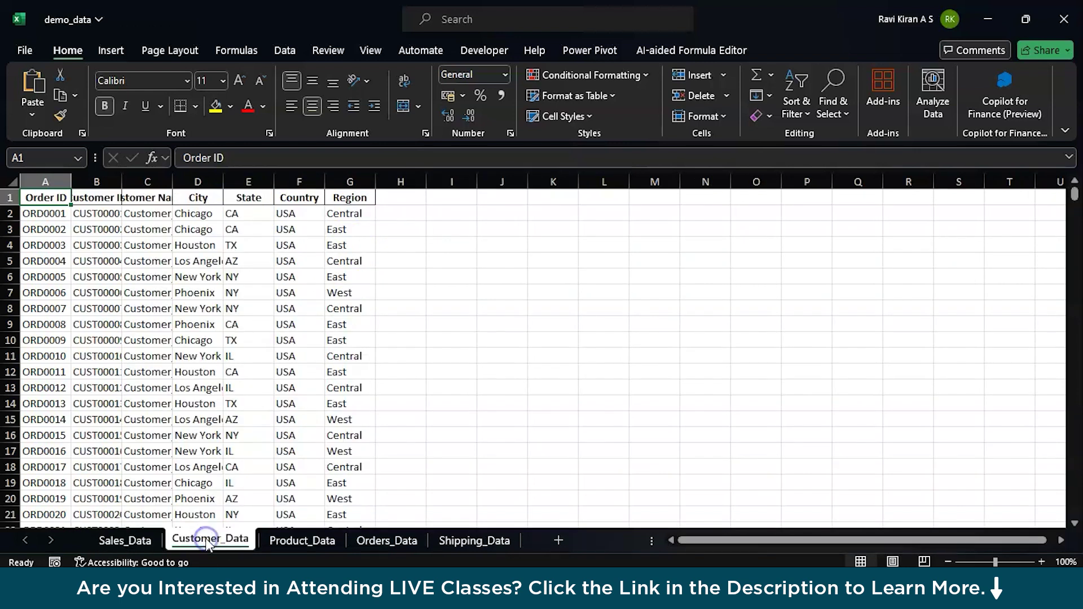
pyautogui.doubleClick(123, 183)
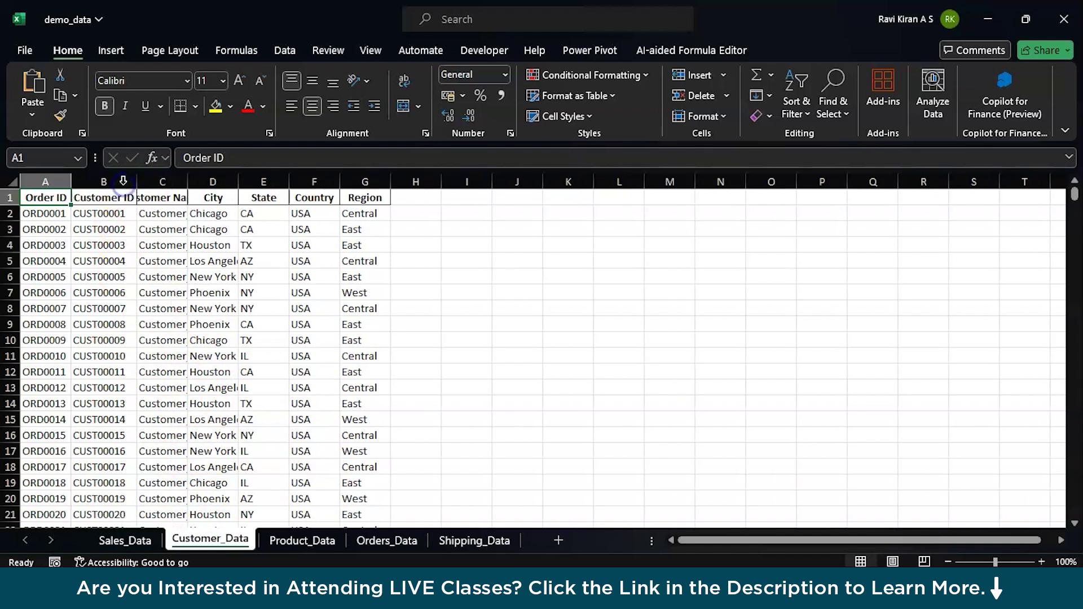
pyautogui.doubleClick(188, 180)
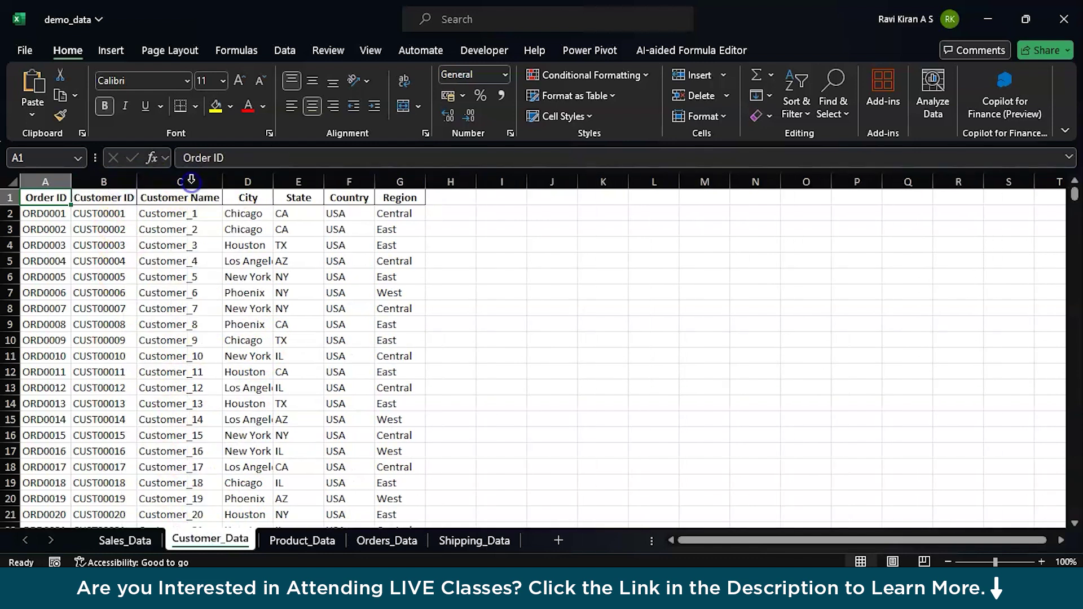
pyautogui.click(320, 540)
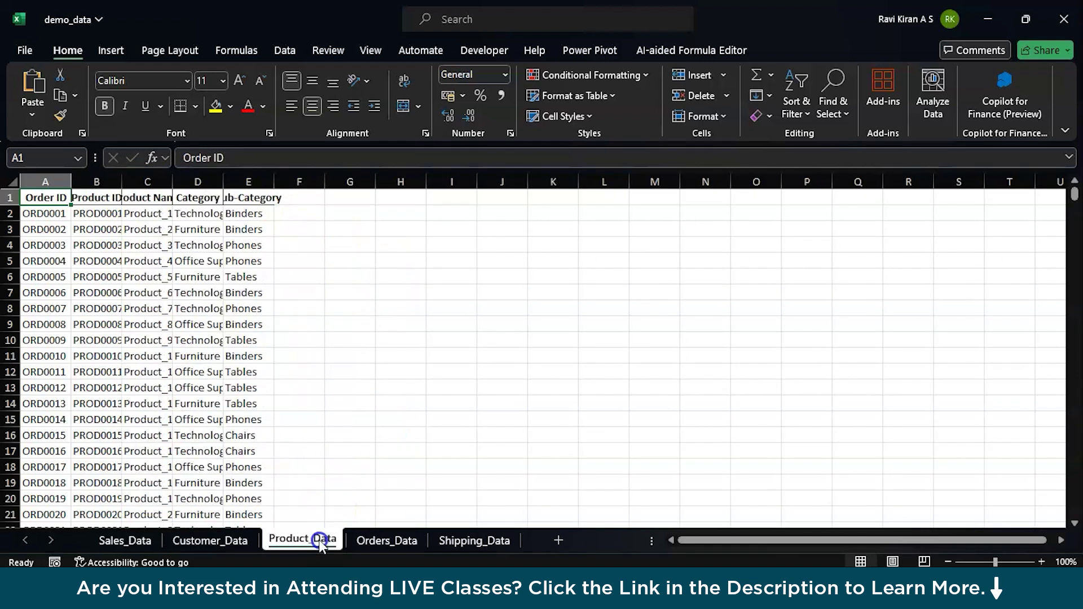
pyautogui.doubleClick(223, 181)
pyautogui.doubleClick(305, 181)
pyautogui.doubleClick(173, 181)
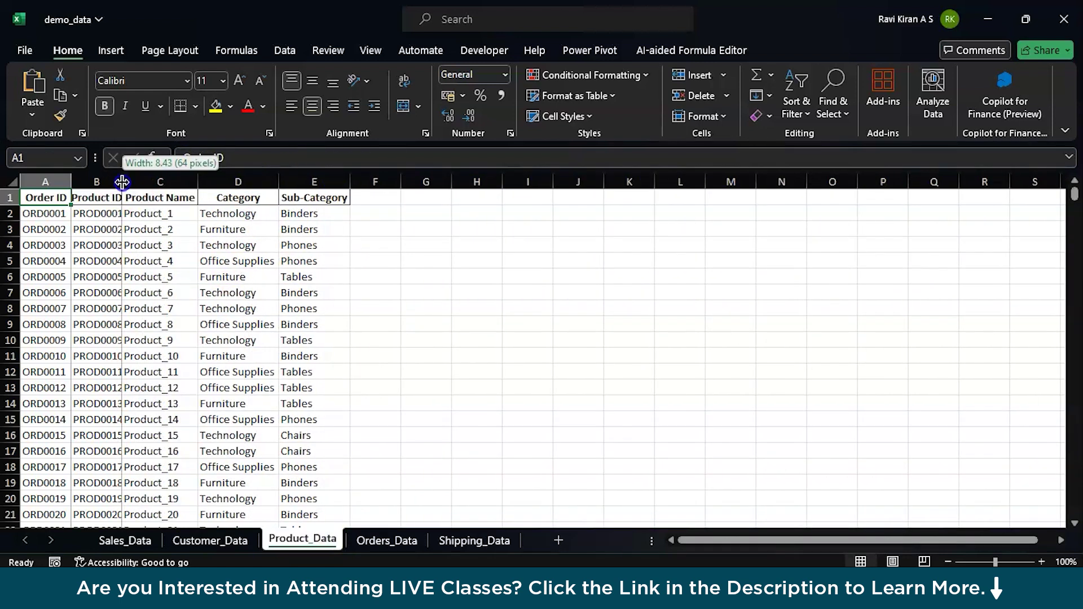
pyautogui.doubleClick(122, 180)
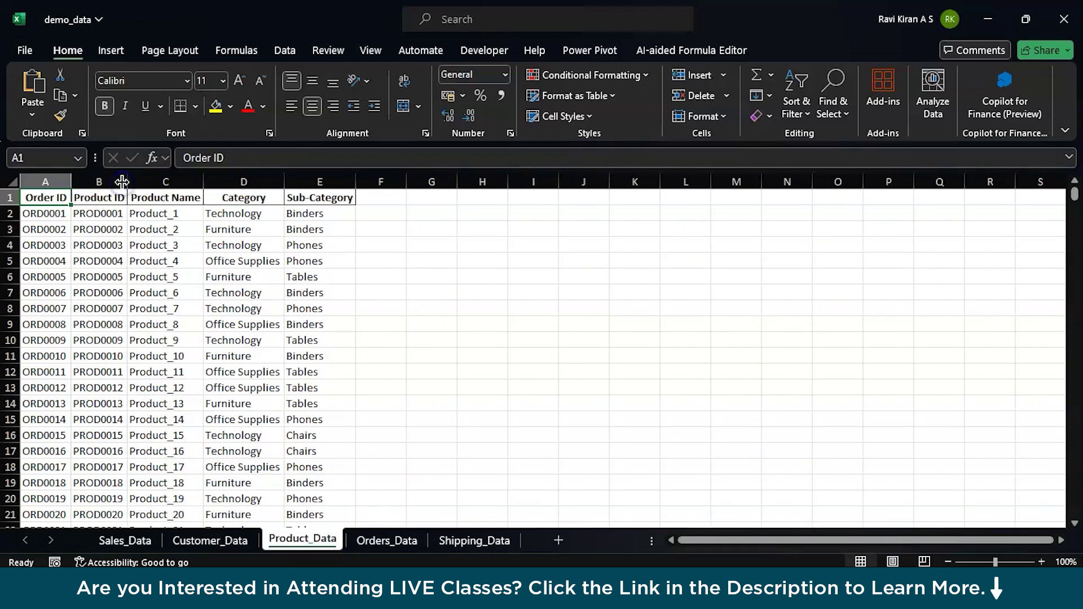
# Widen the Shipping_Data Ship Date, Order Date and Ship Mode columns to show full values.
pyautogui.click(391, 550)
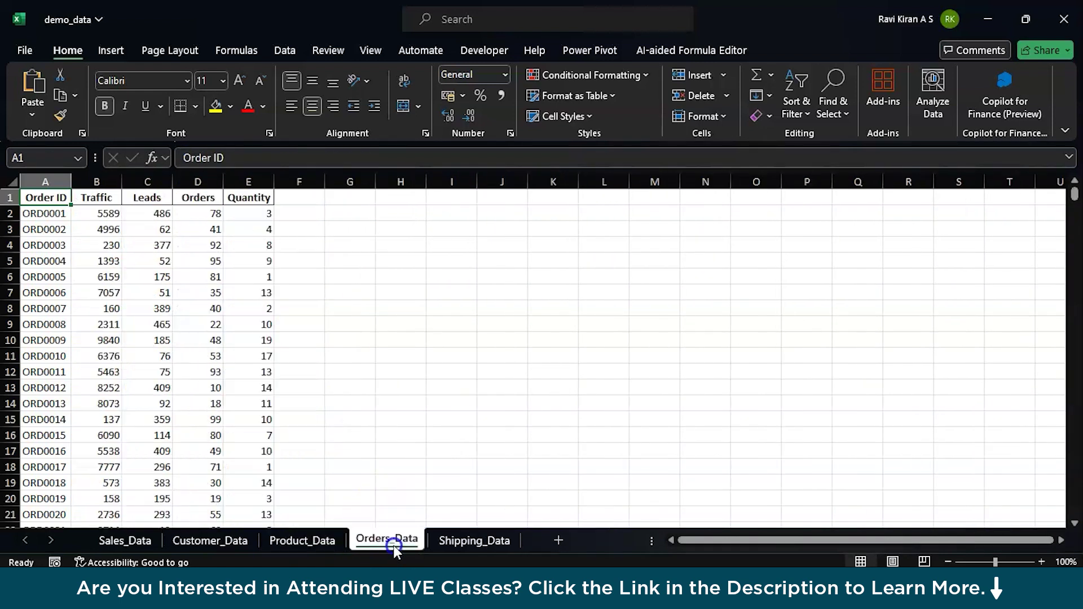
pyautogui.click(455, 546)
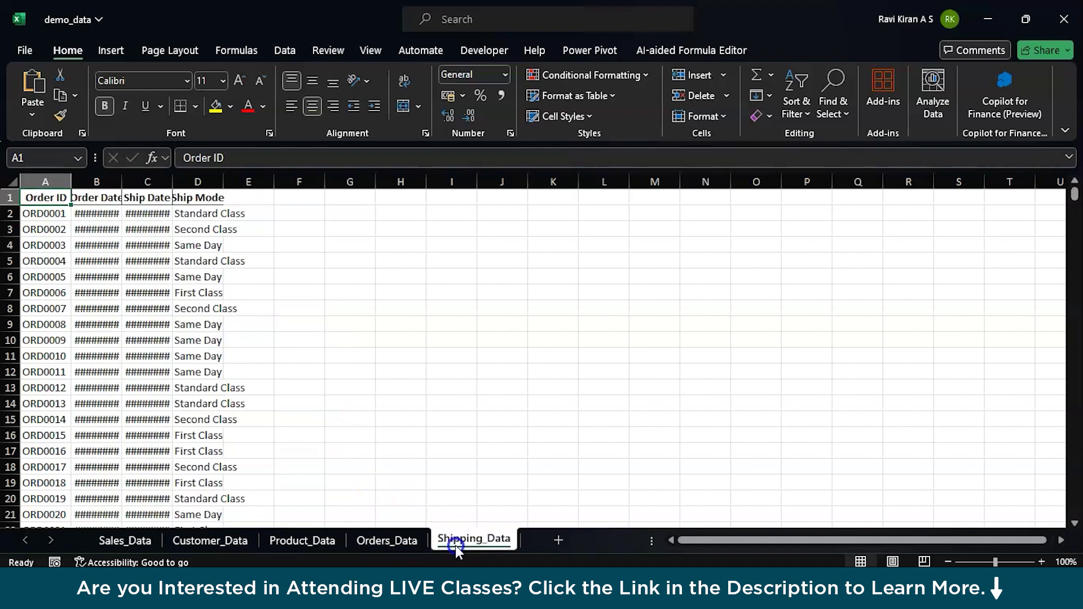
pyautogui.click(172, 175)
pyautogui.doubleClick(172, 175)
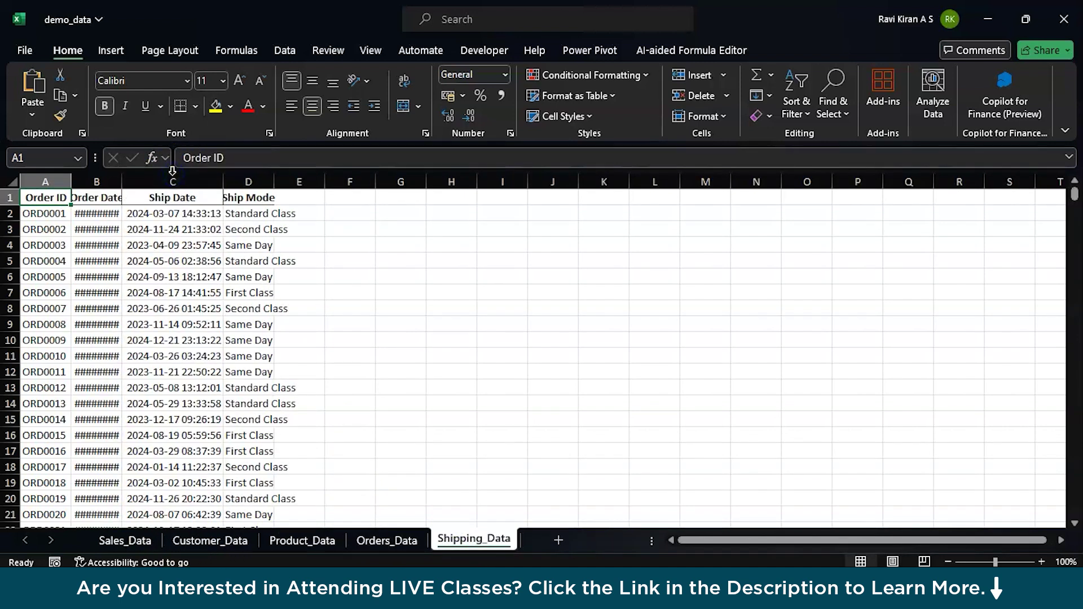
pyautogui.doubleClick(121, 175)
pyautogui.click(121, 179)
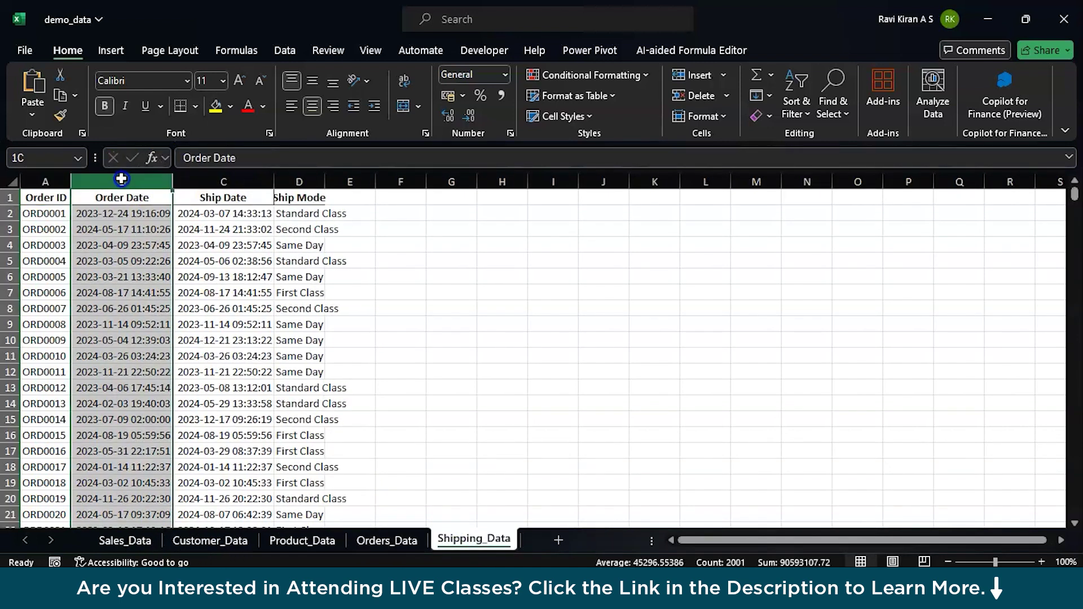
pyautogui.doubleClick(324, 180)
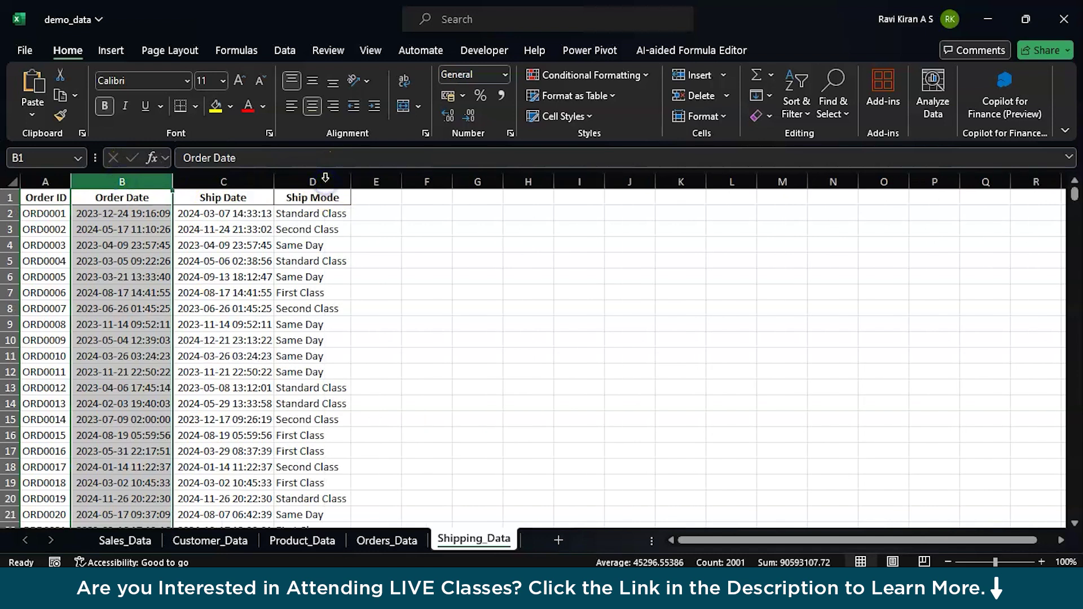
# Save the demo_data workbook and return to the Sales_Data sheet.
pyautogui.click(25, 55)
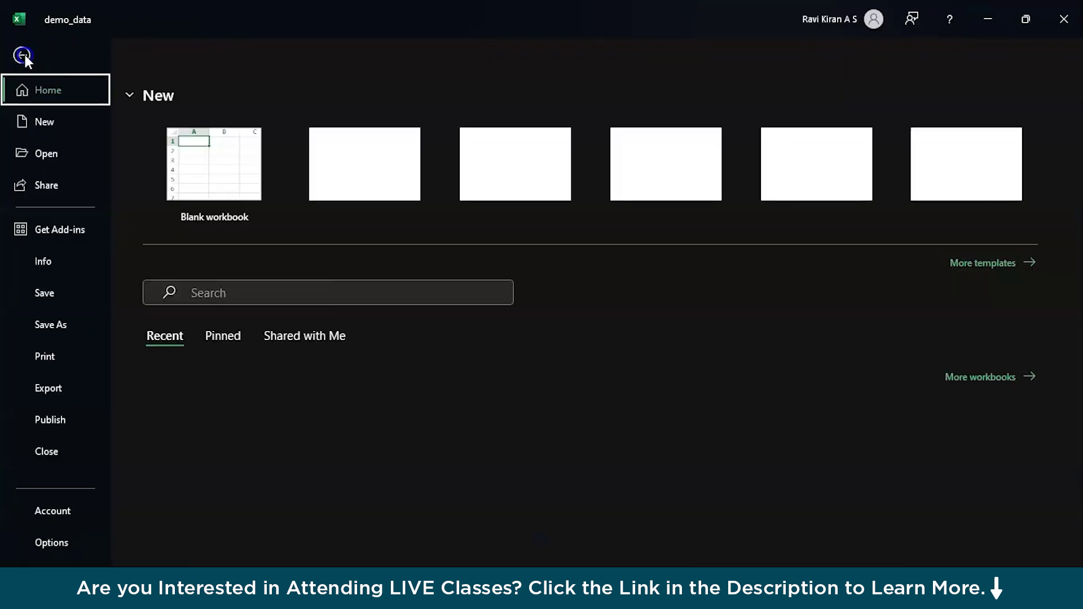
pyautogui.click(60, 294)
pyautogui.click(141, 543)
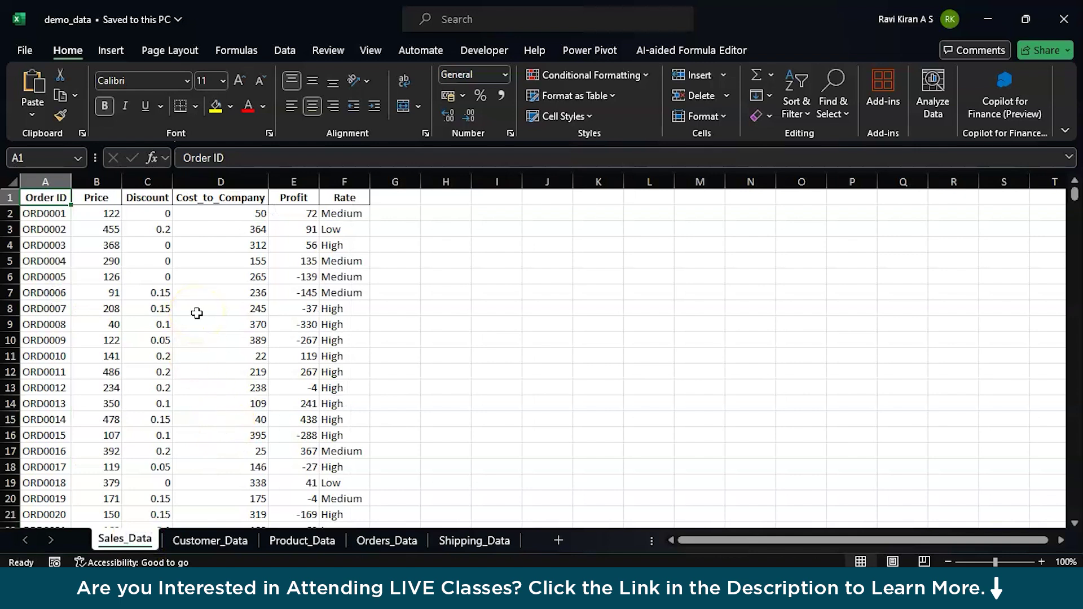
pyautogui.hotkey('alt', 'Tab')
pyautogui.hotkey('alt', 'Tab')
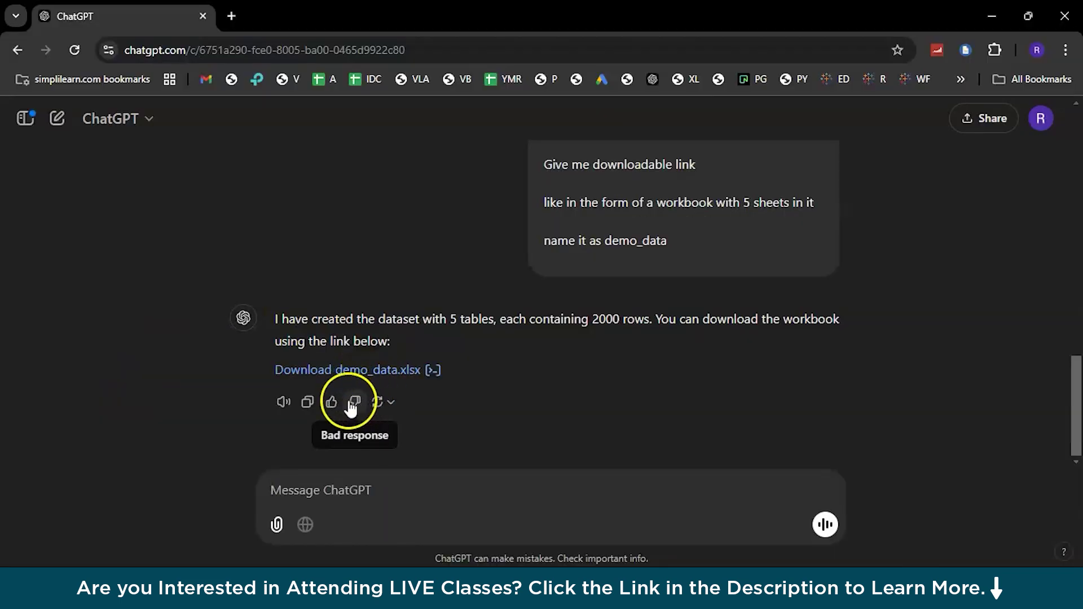
pyautogui.scroll(2, 435, 265)
pyautogui.scroll(6, 434, 270)
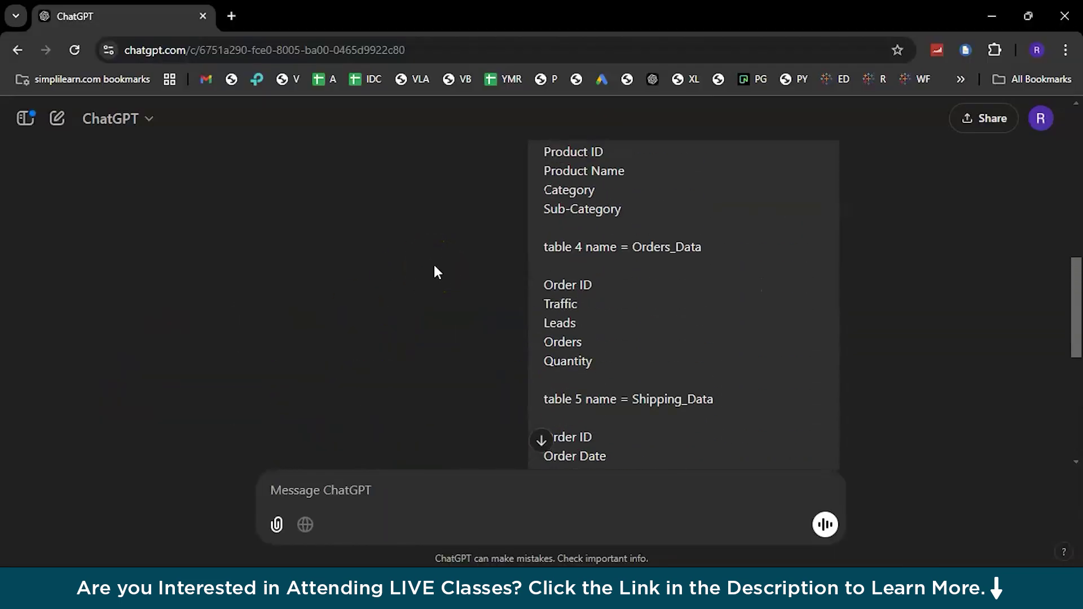
pyautogui.scroll(-7, 434, 269)
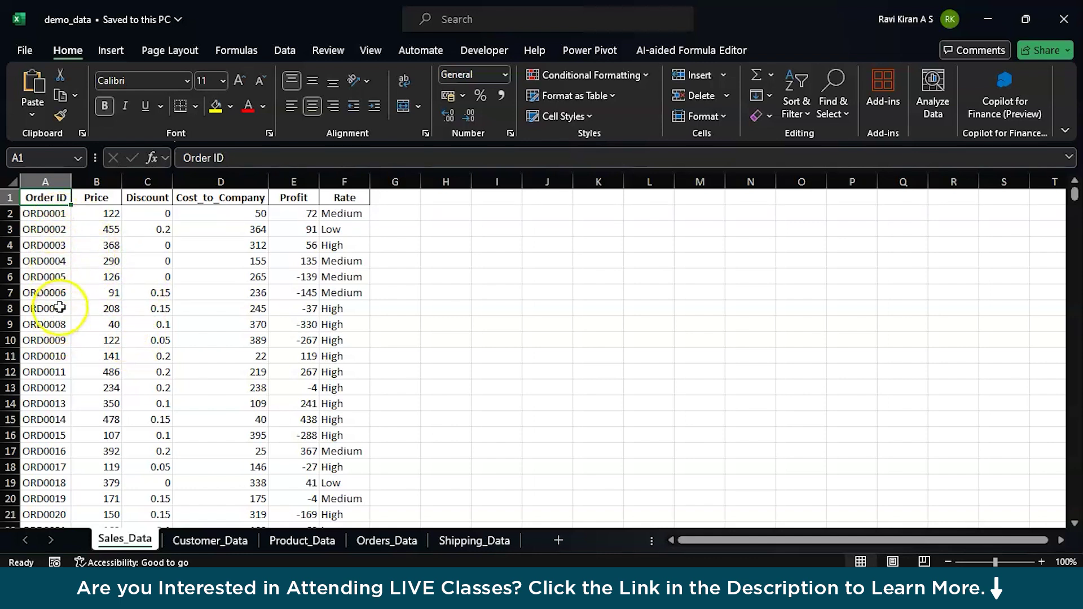
# Compare order ORD0005 on Sales_Data with its Customer_Data customer name, city and state.
pyautogui.click(64, 279)
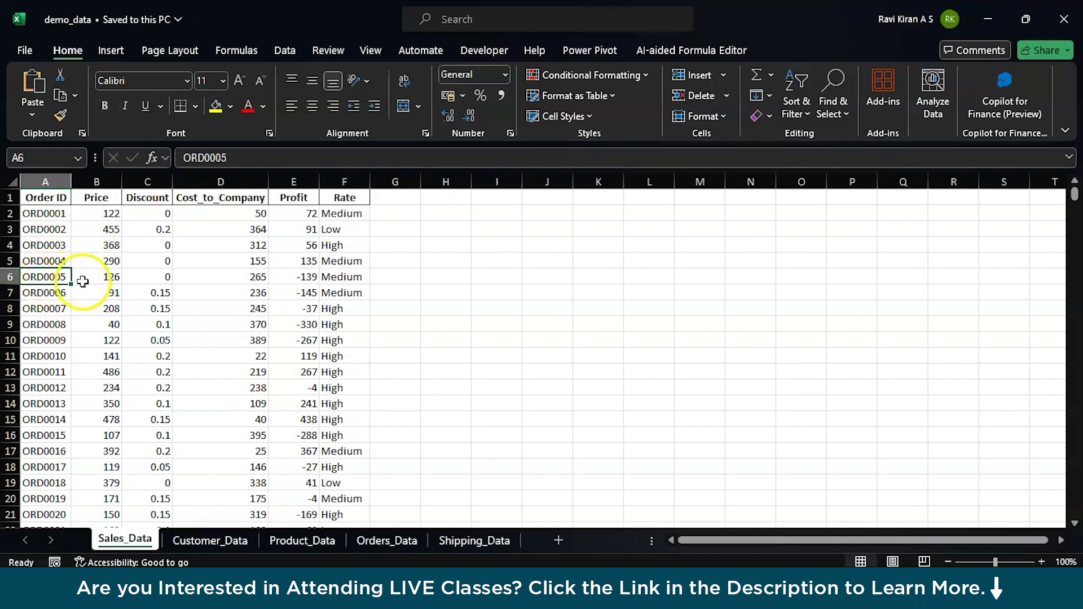
pyautogui.click(202, 539)
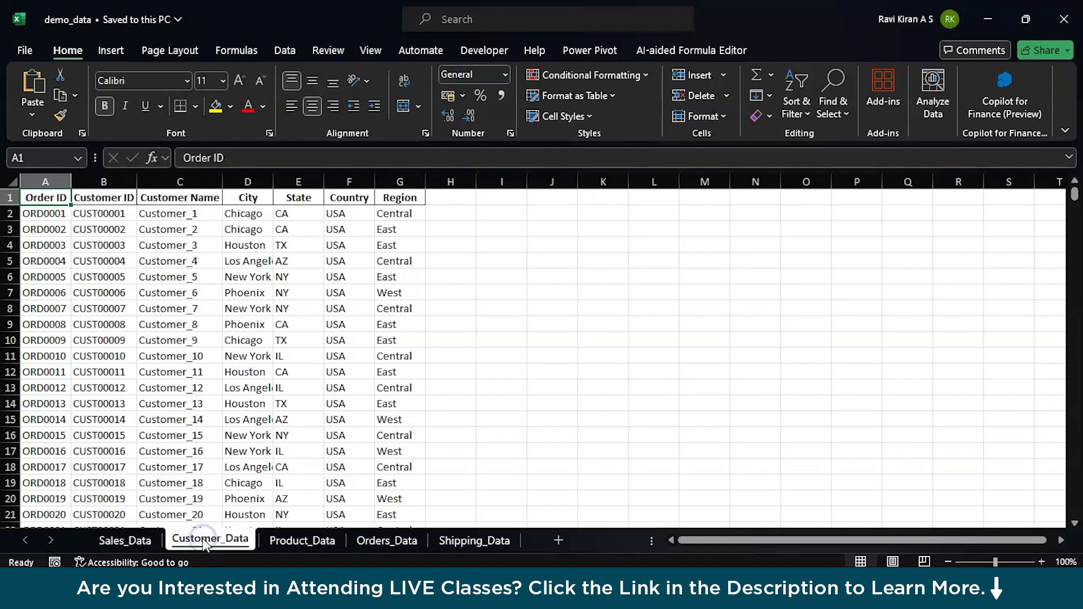
pyautogui.click(55, 277)
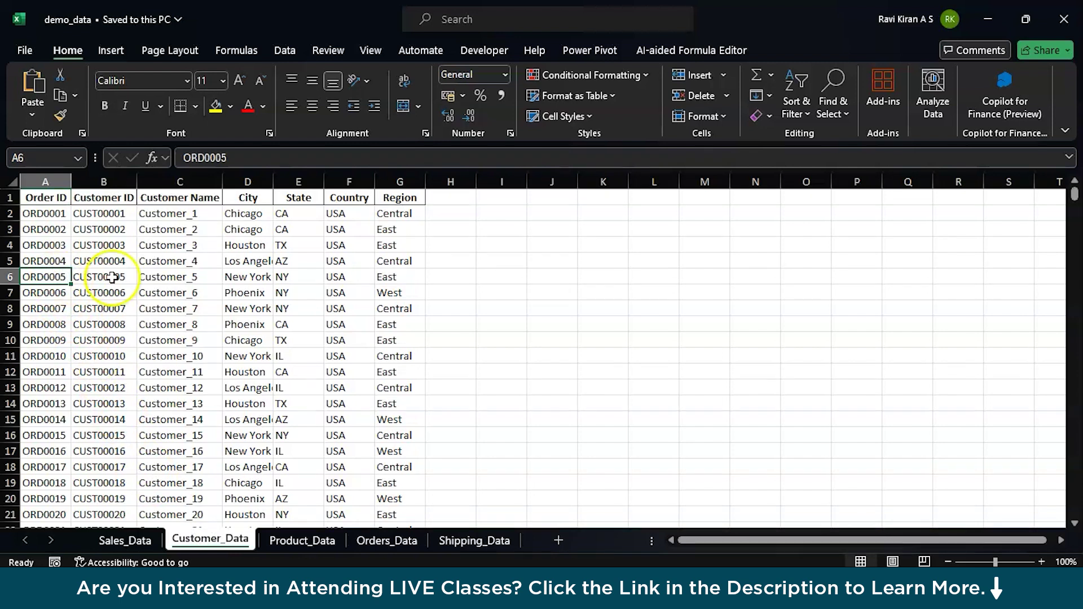
pyautogui.click(164, 277)
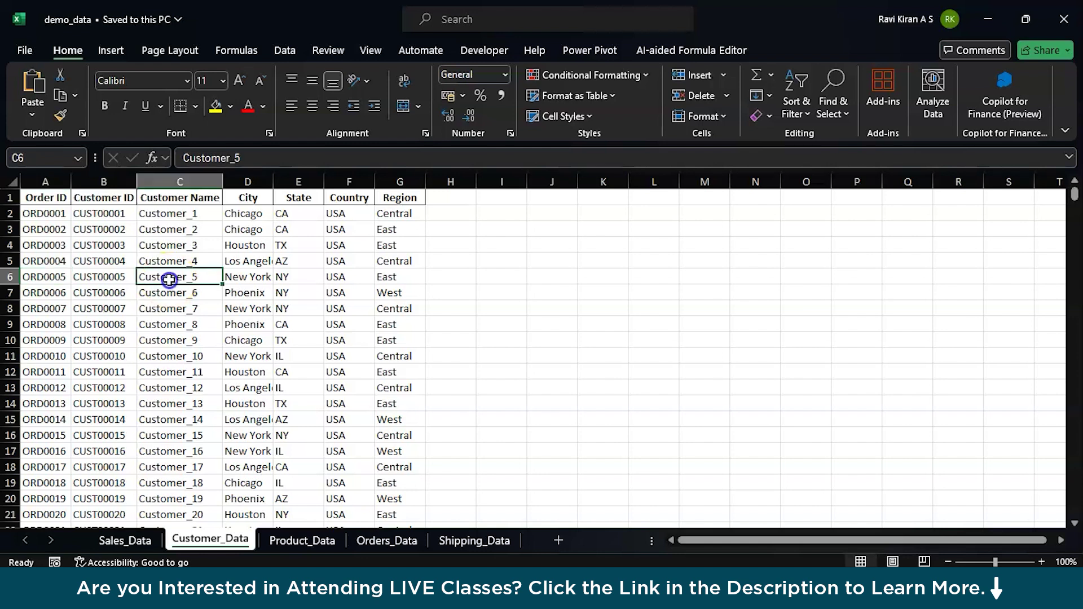
pyautogui.click(251, 277)
pyautogui.click(292, 280)
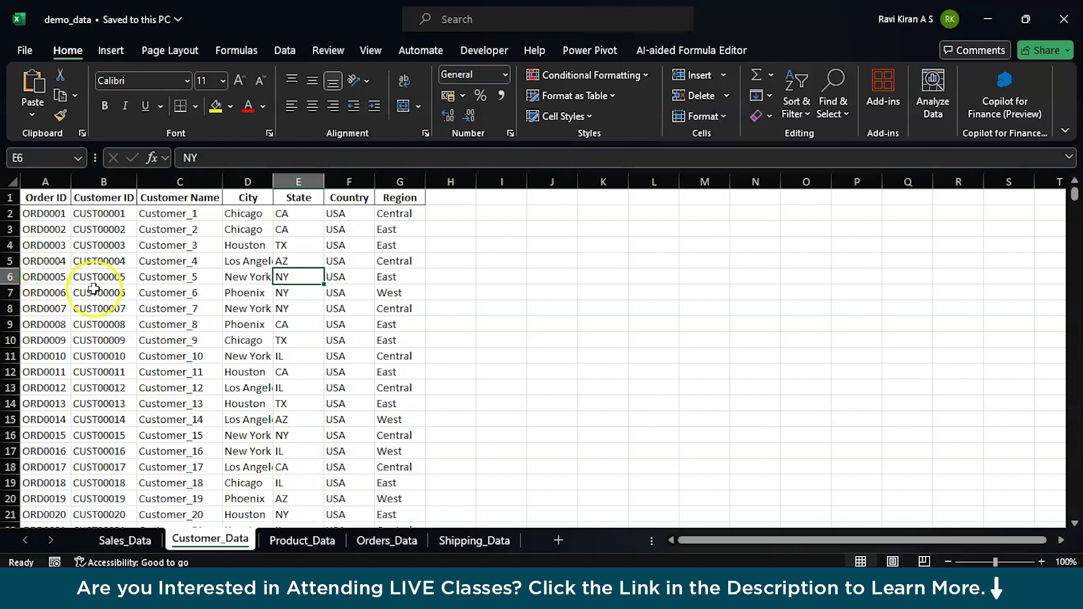
# Check ORD0005's product name, category and sub-category on the Product_Data sheet.
pyautogui.click(287, 541)
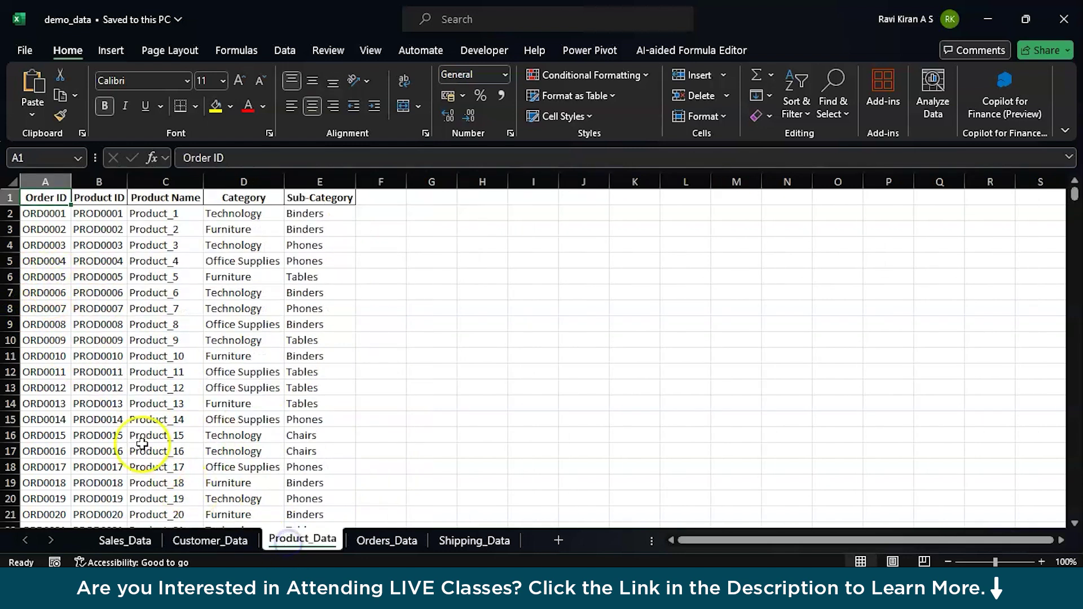
pyautogui.click(62, 275)
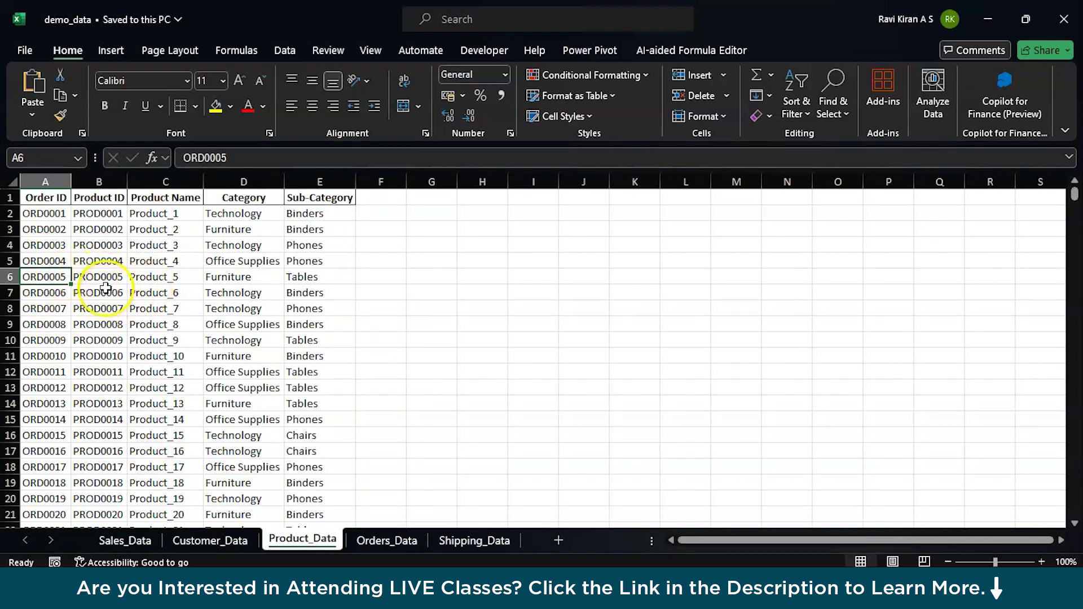
pyautogui.click(169, 279)
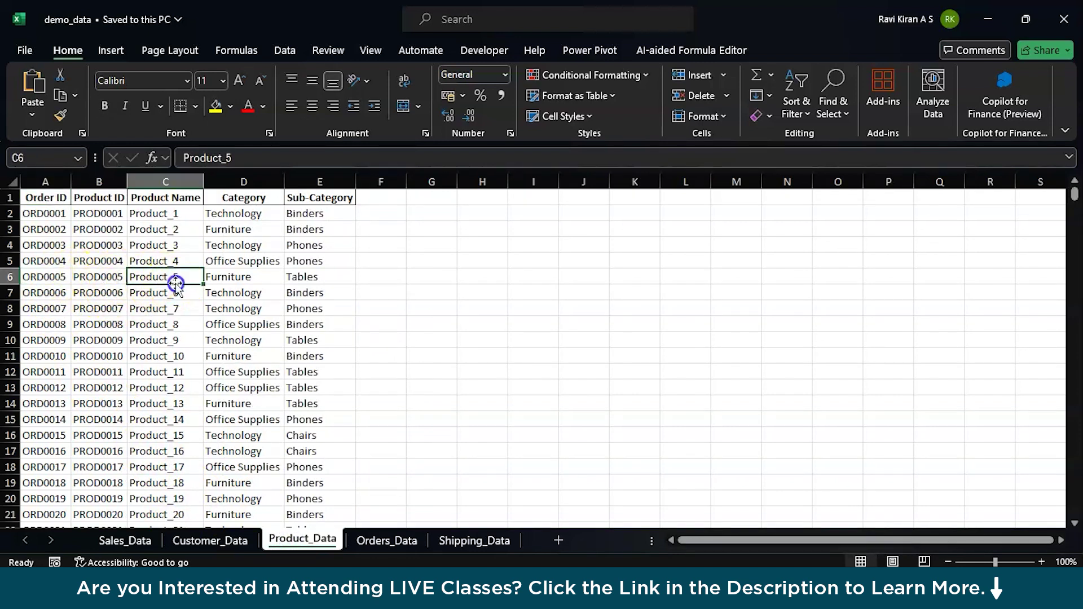
pyautogui.click(250, 279)
pyautogui.click(310, 279)
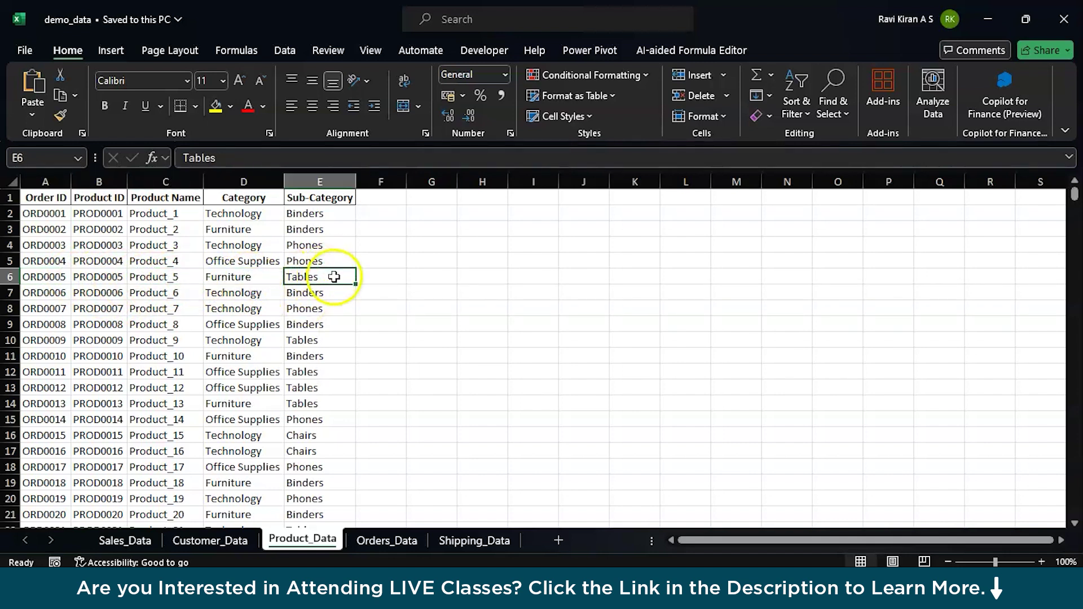
# Find ORD0005 on Orders_Data and inspect the quantity 13 in cell E7.
pyautogui.click(382, 539)
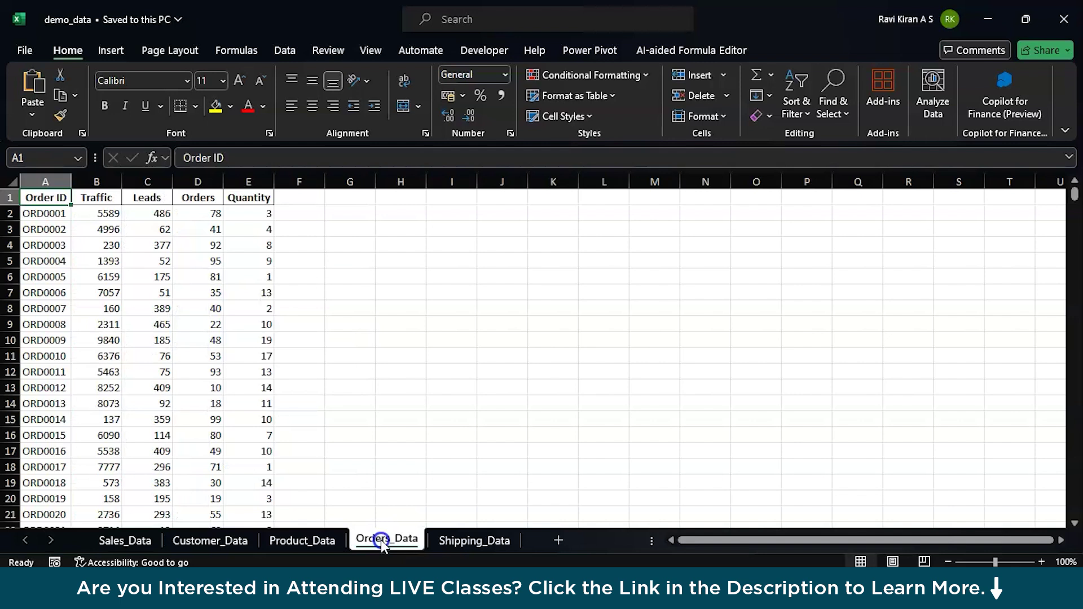
pyautogui.click(55, 277)
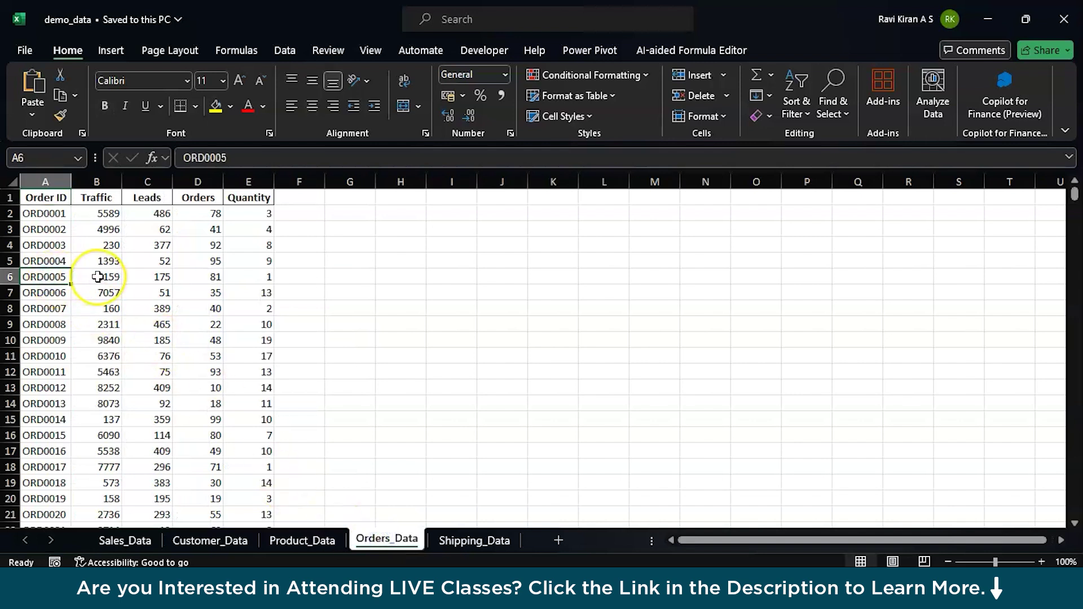
pyautogui.click(254, 297)
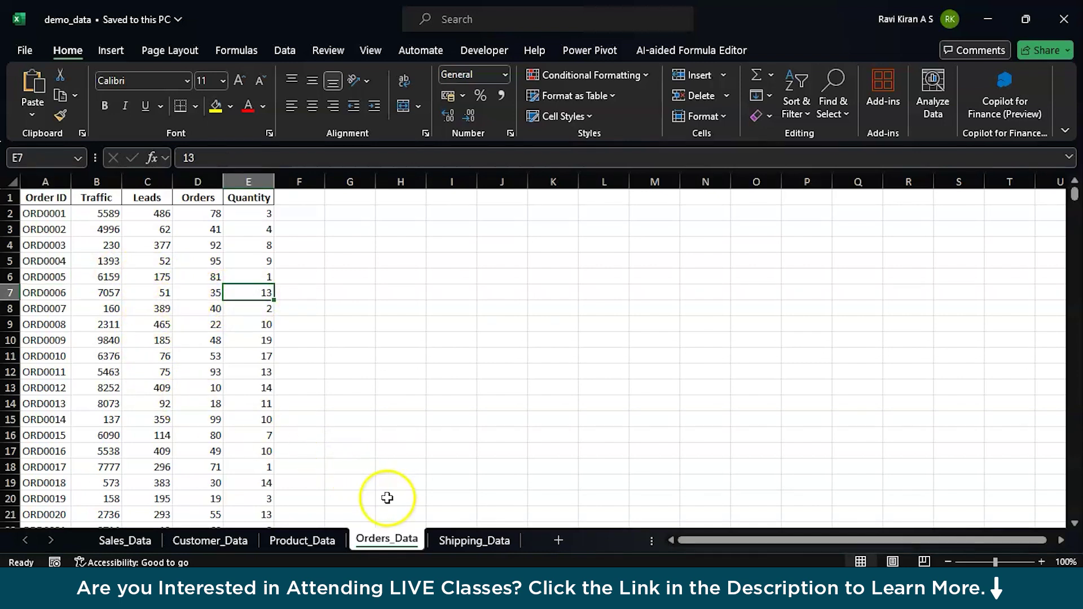
# Point out order ORD0006 and a Ship Mode value on Shipping_Data, then return to Sales_Data.
pyautogui.click(483, 541)
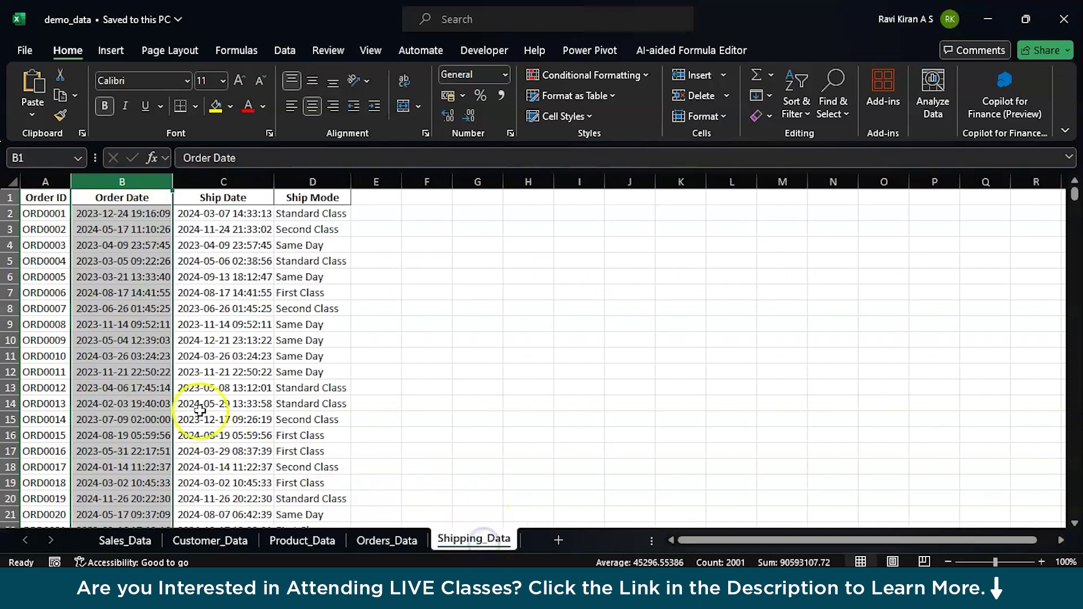
pyautogui.click(54, 293)
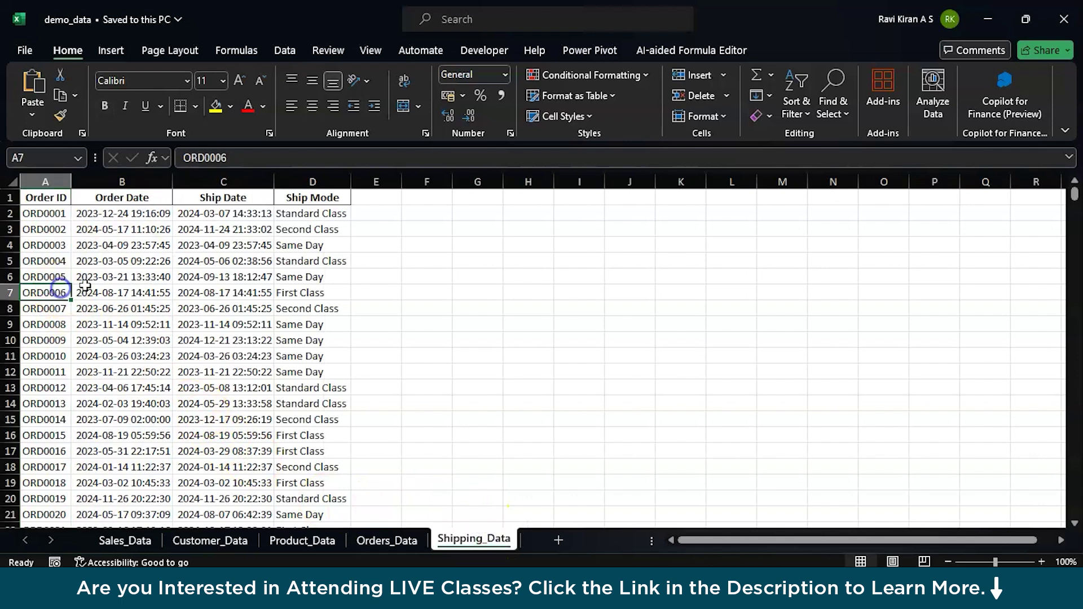
pyautogui.click(278, 279)
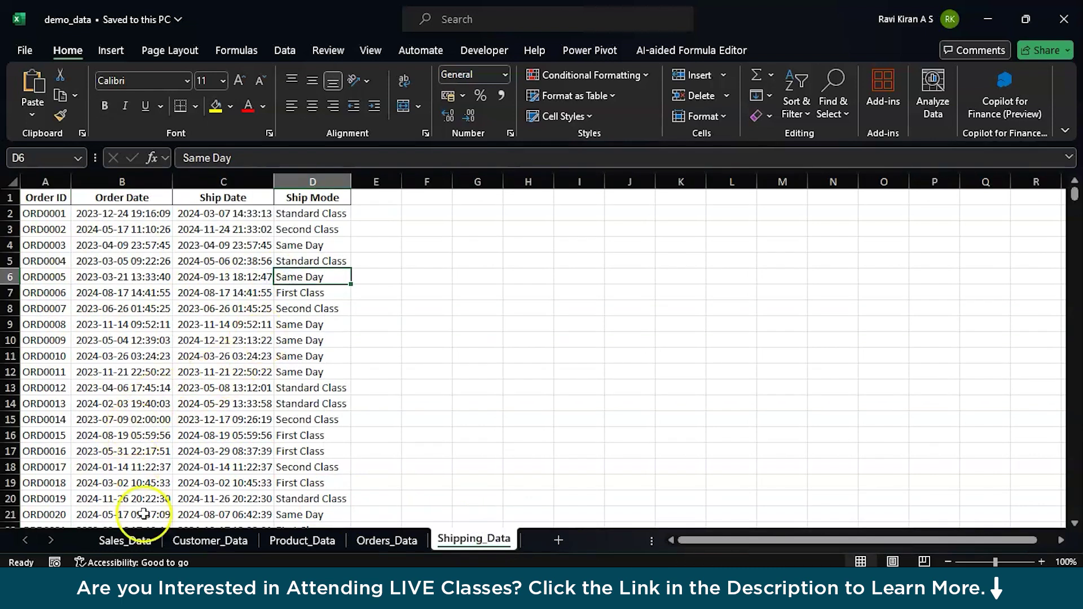
pyautogui.click(140, 539)
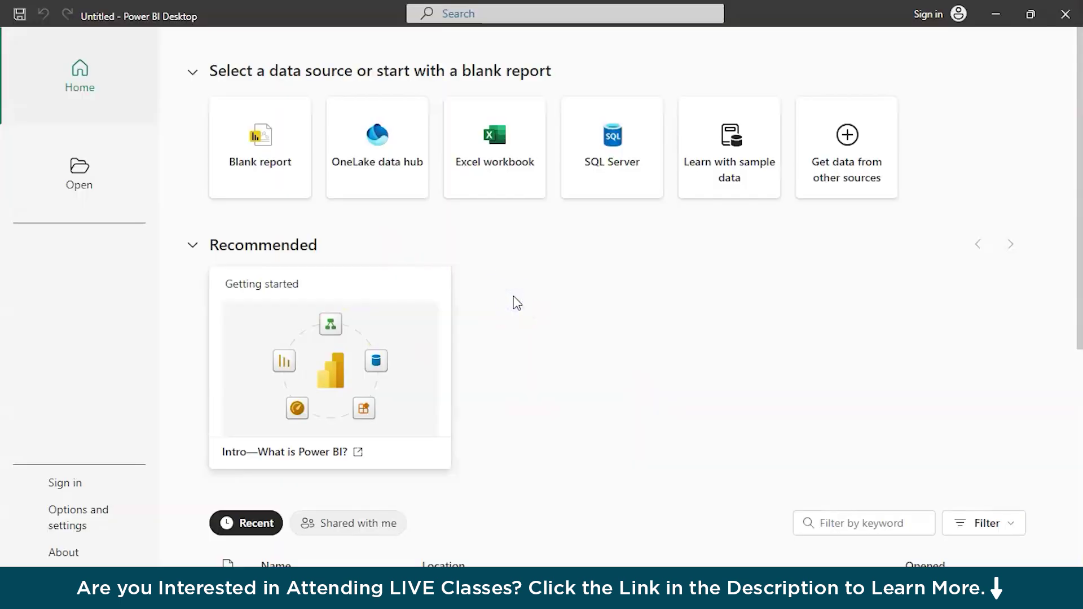
# Open demo_data from Downloads as an Excel workbook data source to reach the Navigator.
pyautogui.click(512, 183)
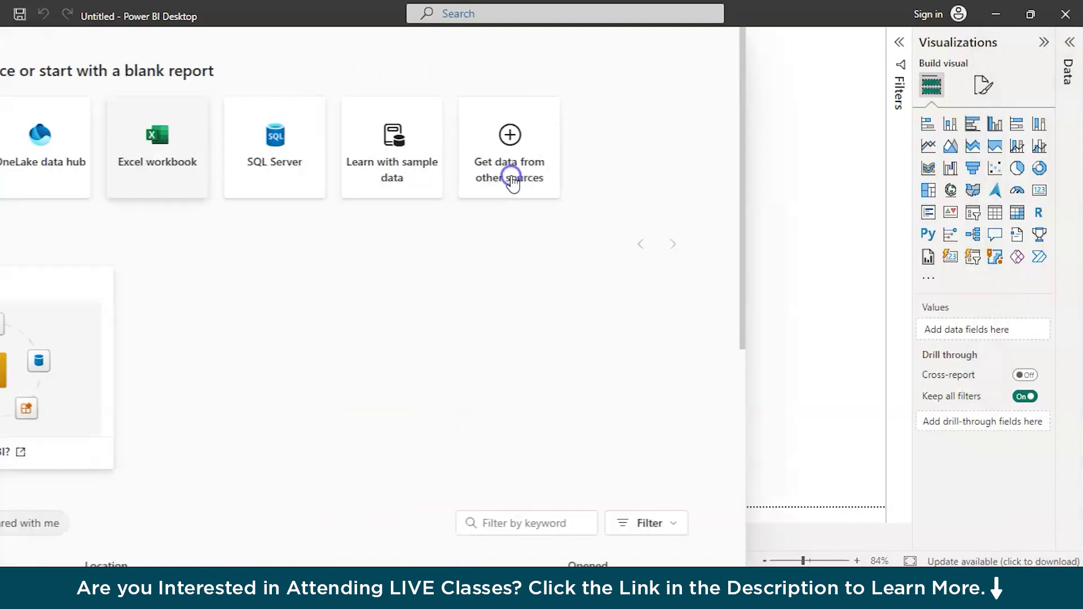
pyautogui.click(384, 201)
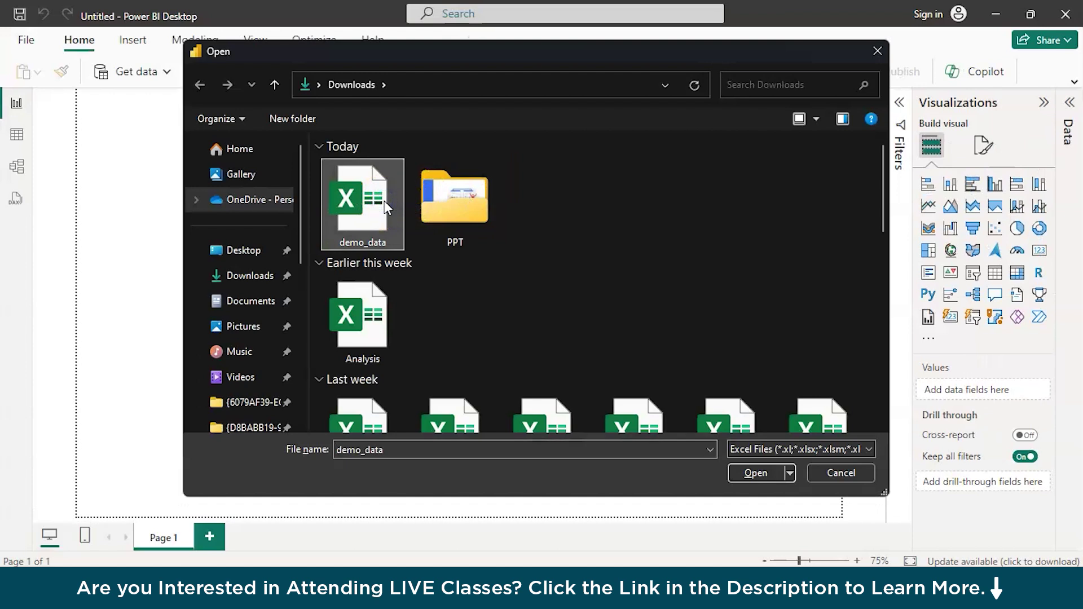
pyautogui.click(743, 474)
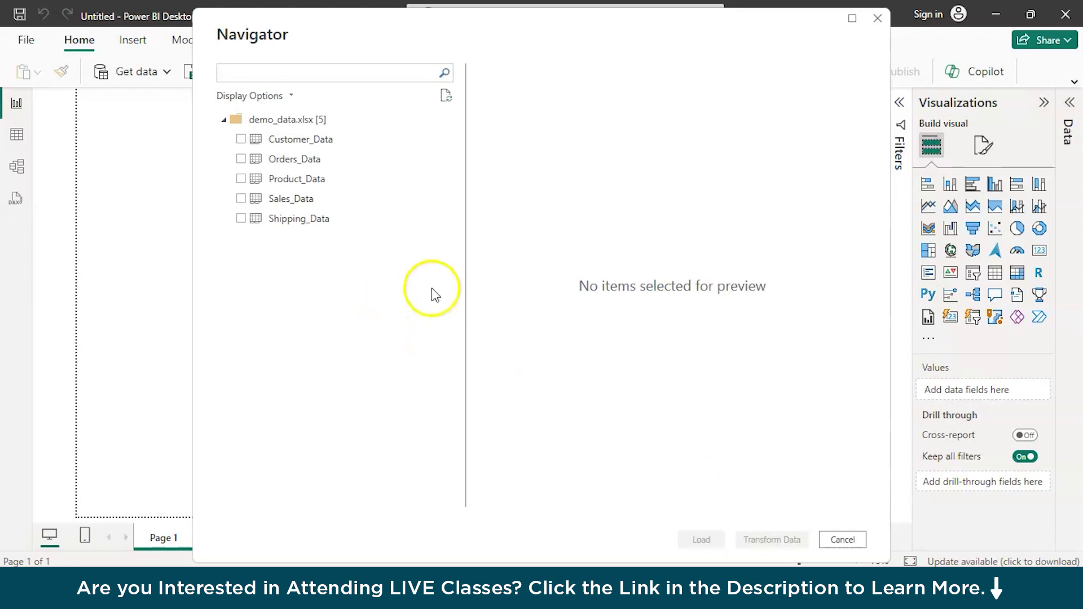
# Tick Customer_Data, Orders_Data, Product_Data, Sales_Data and Shipping_Data in Navigator and load them.
pyautogui.click(241, 139)
pyautogui.click(243, 162)
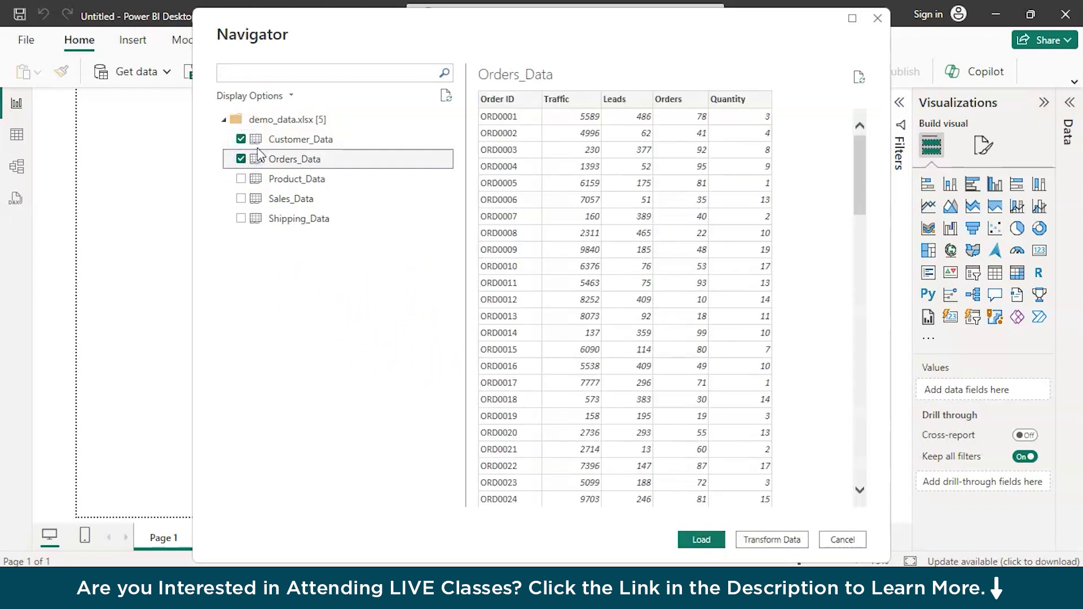
pyautogui.click(241, 179)
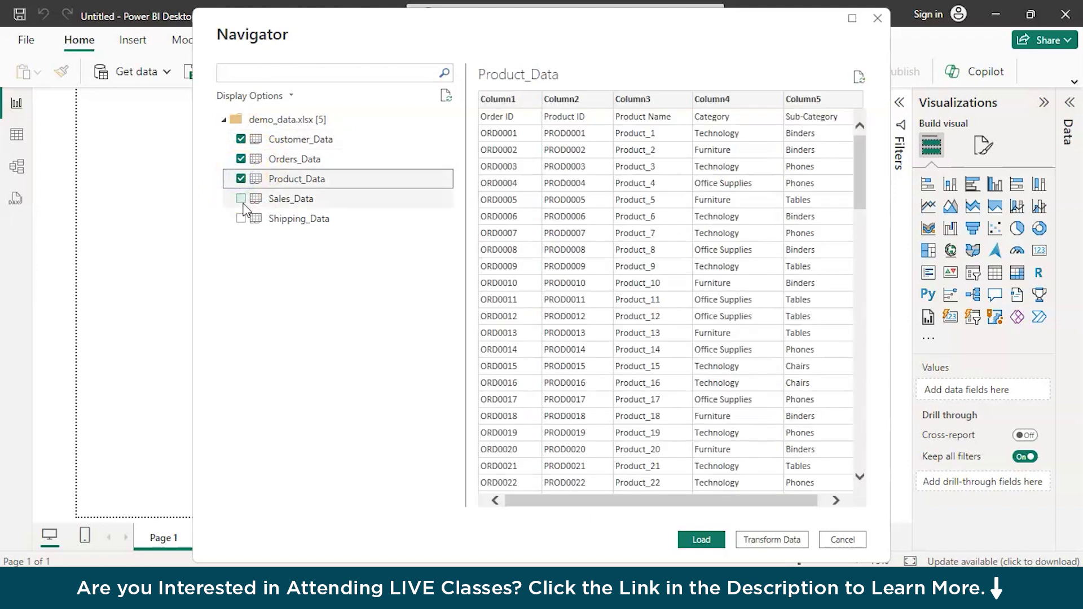
pyautogui.click(241, 199)
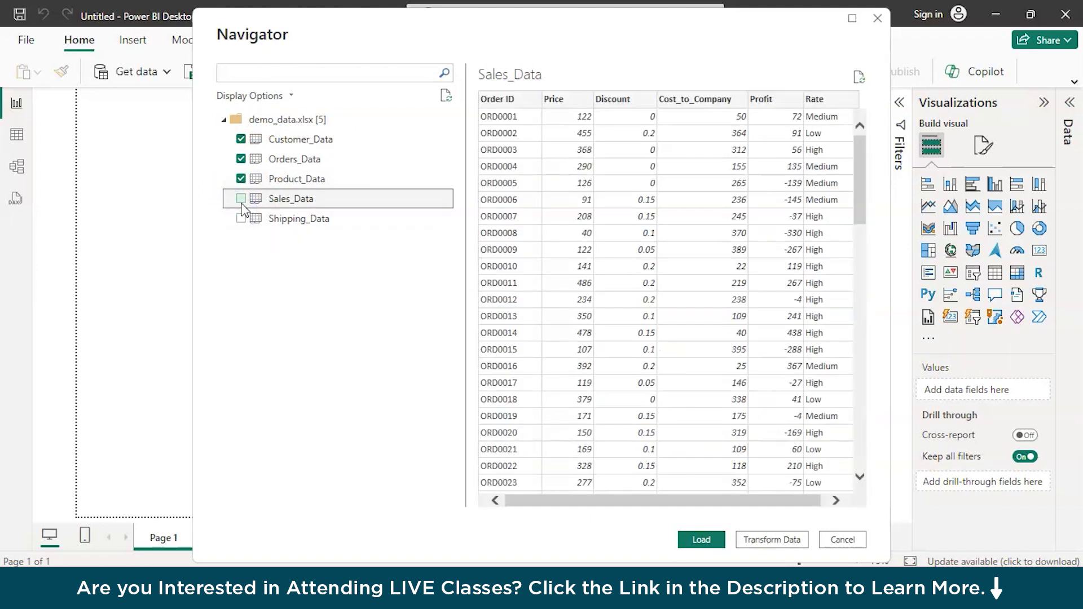
pyautogui.click(241, 201)
pyautogui.click(242, 219)
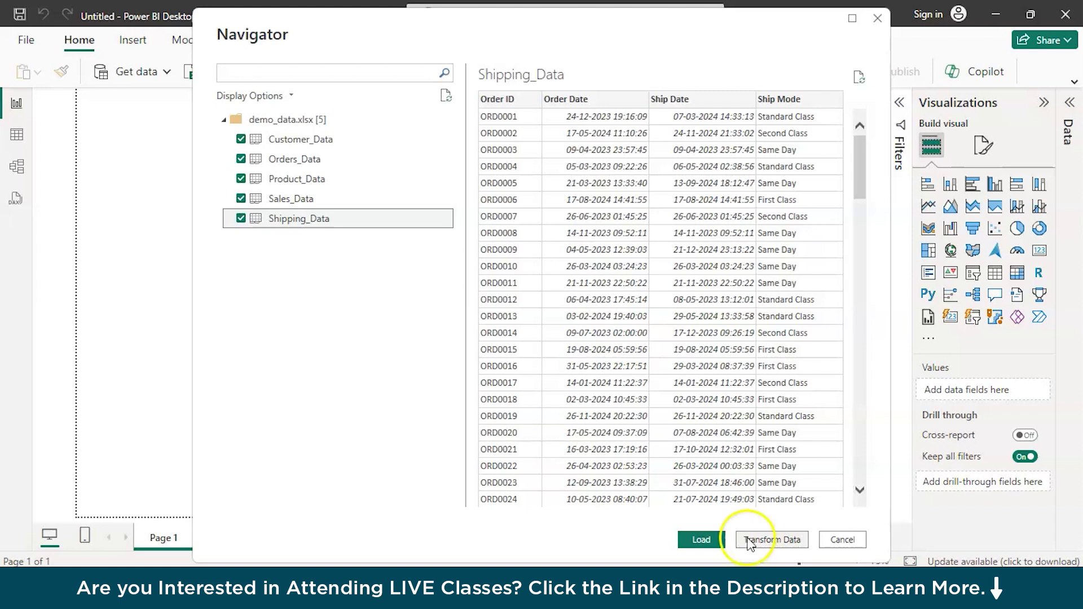
pyautogui.click(702, 541)
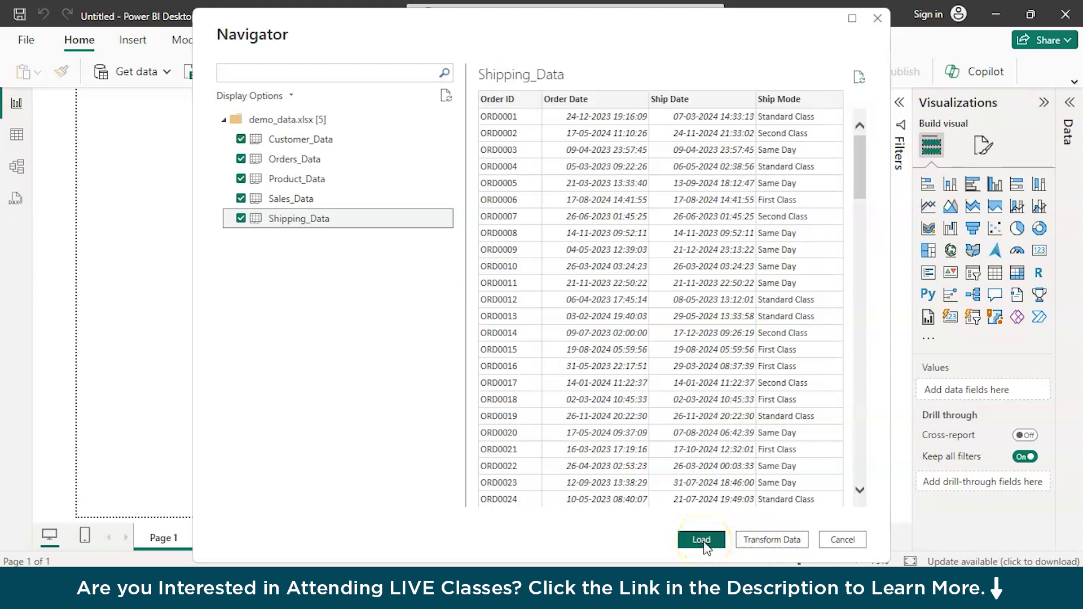
pyautogui.click(702, 540)
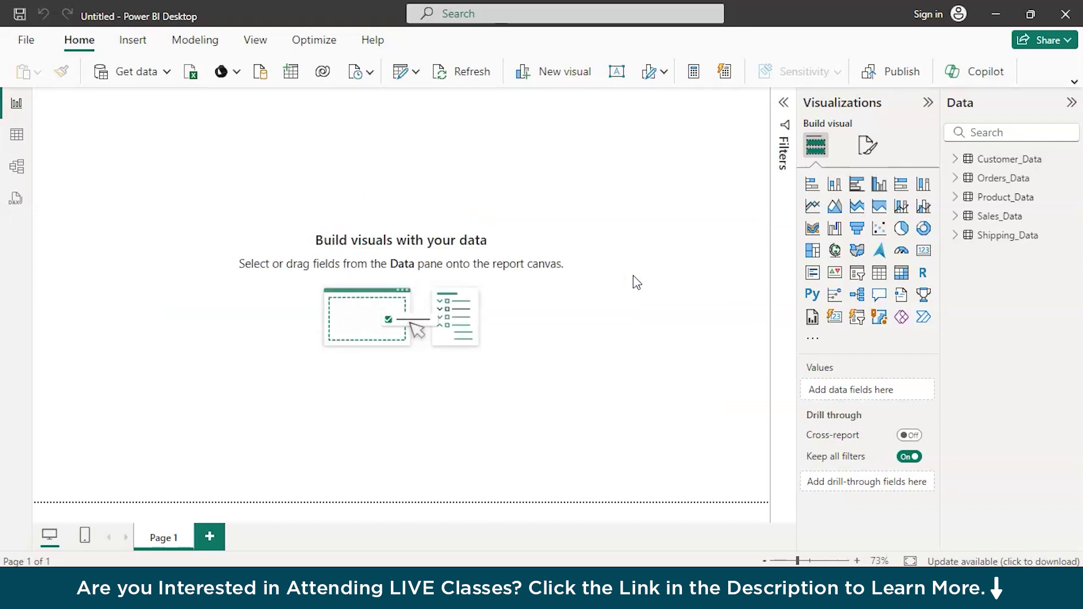
# Expand Orders_Data, Product_Data and Sales_Data fields, view Customer_Data rows, then switch to Model view.
pyautogui.click(958, 179)
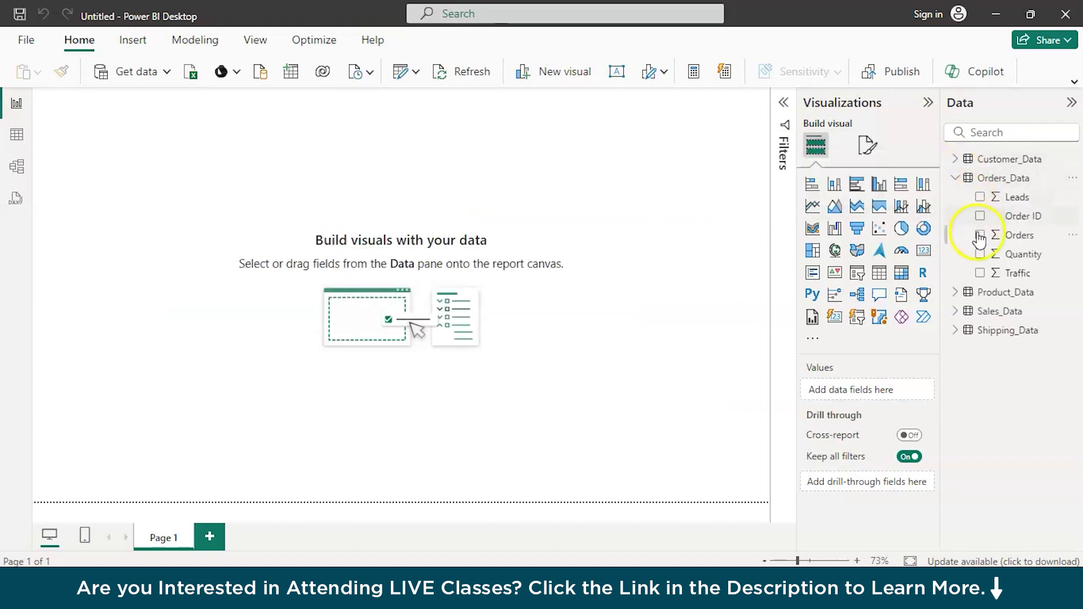
pyautogui.click(958, 293)
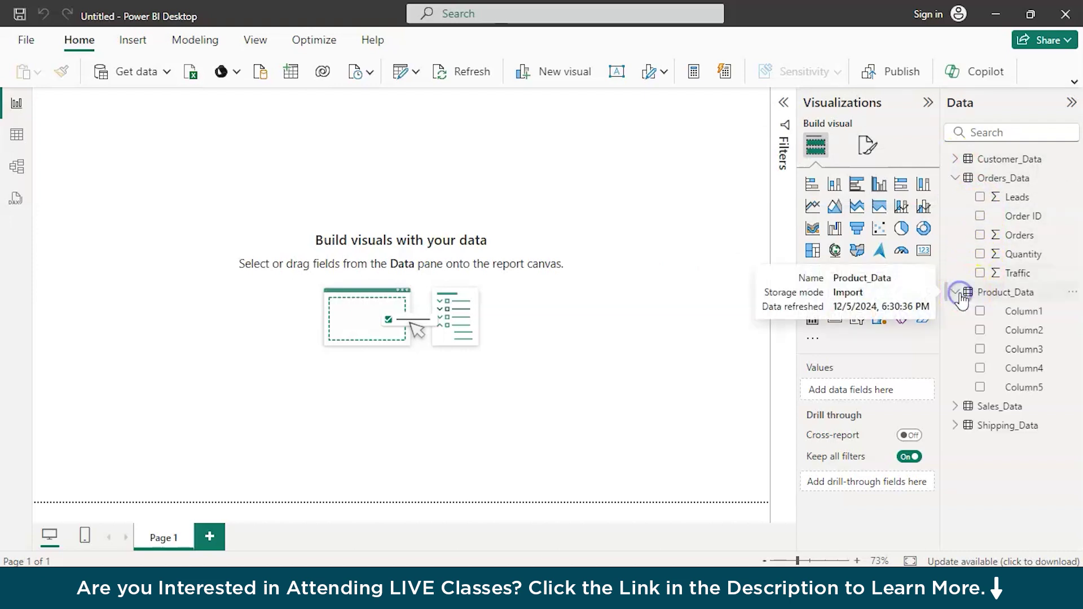
pyautogui.click(961, 408)
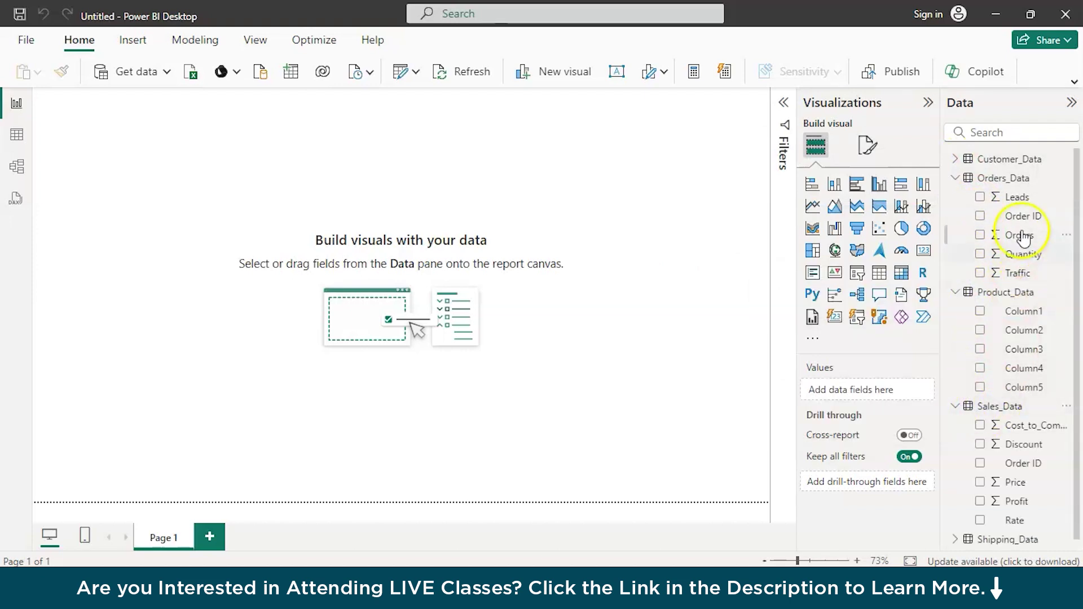
pyautogui.click(17, 136)
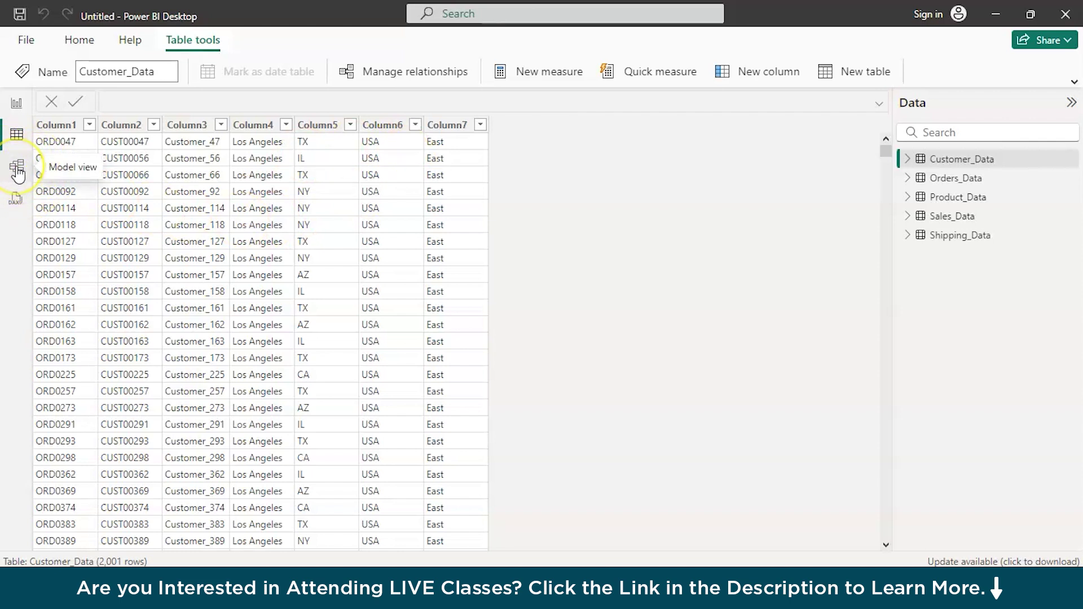
pyautogui.click(21, 169)
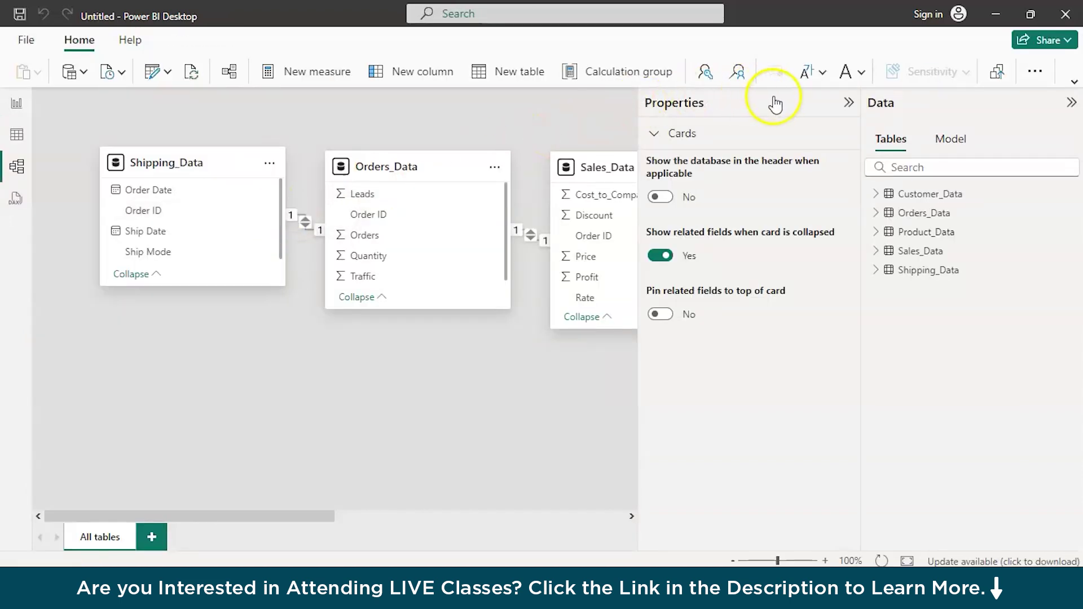
# Collapse the Properties and Data panes and review the three existing relationships in Manage relationships.
pyautogui.click(848, 105)
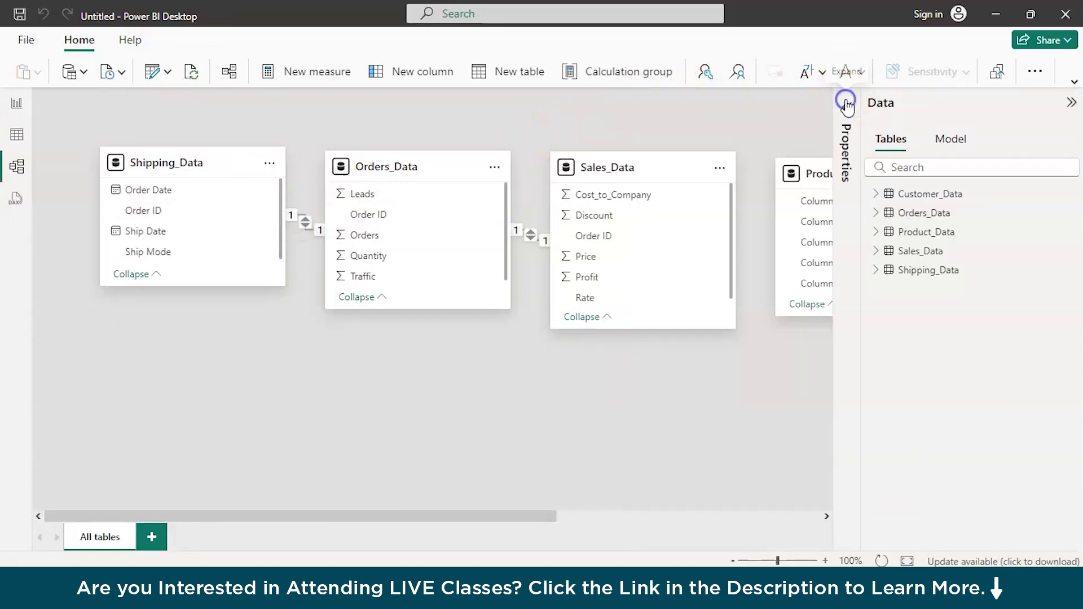
pyautogui.click(1070, 102)
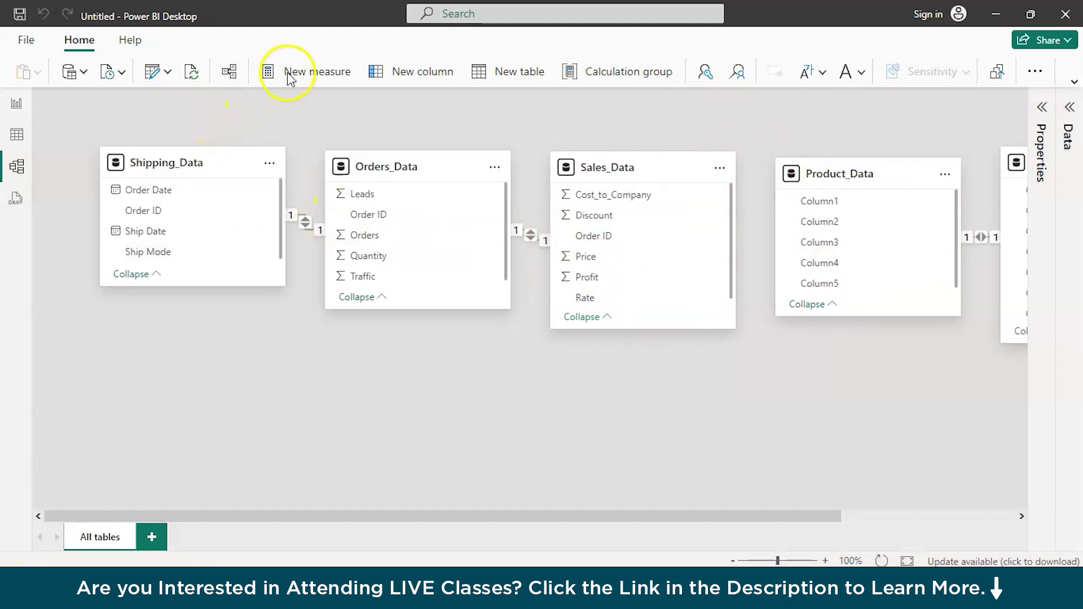
pyautogui.click(227, 76)
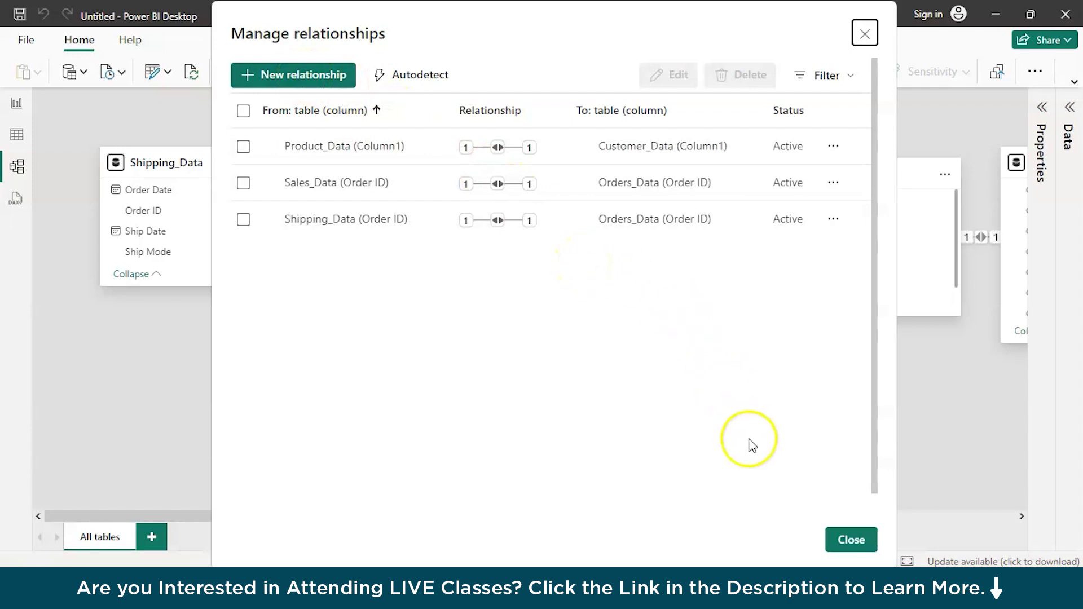
pyautogui.click(833, 540)
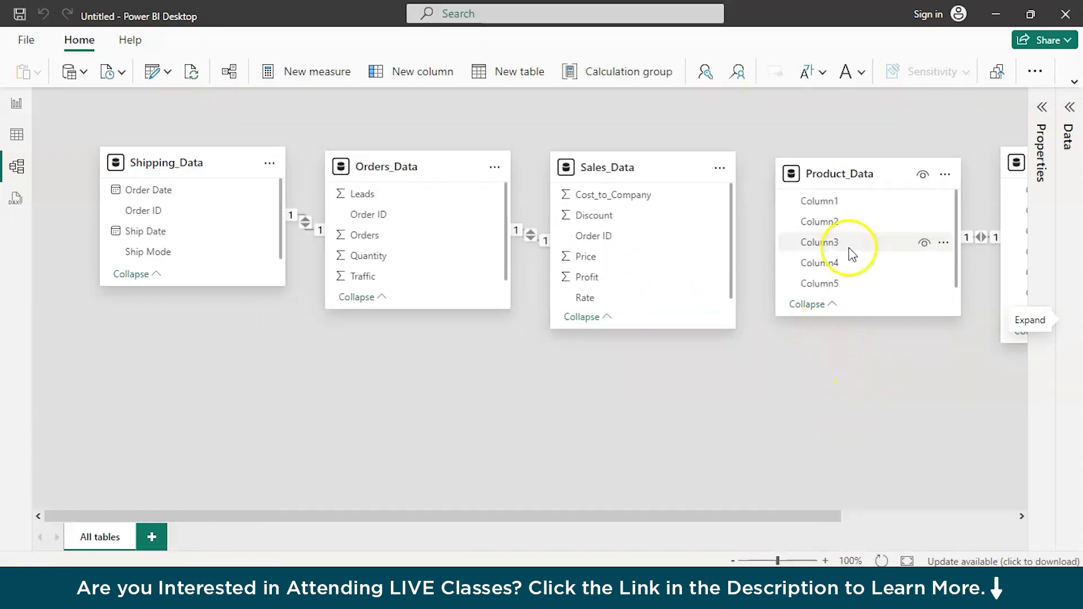
# Move Product_Data to the lower left and Orders_Data down into the centre of the diagram.
pyautogui.click(895, 174)
pyautogui.moveTo(895, 173); pyautogui.dragTo(209, 398)
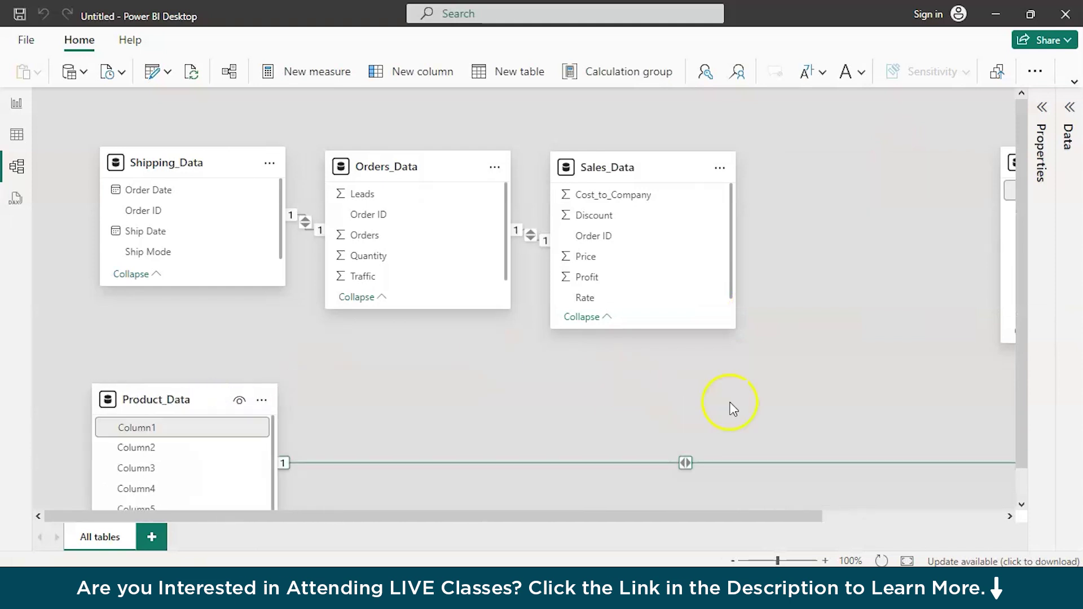
pyautogui.click(444, 164)
pyautogui.moveTo(444, 163); pyautogui.dragTo(469, 290)
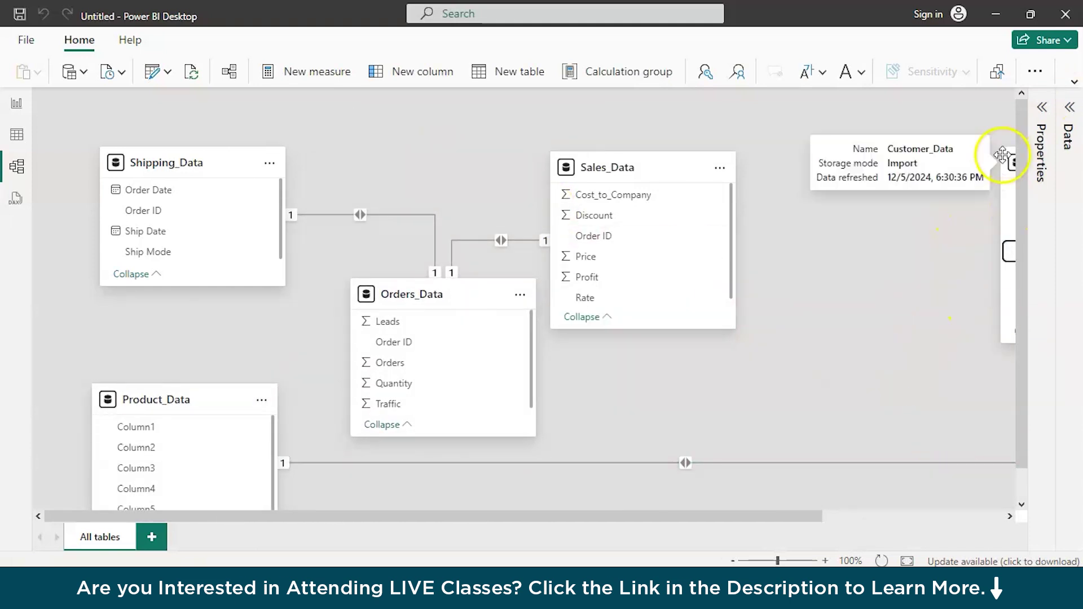
# Resize Customer_Data and place it lower right, clear of Orders_Data, showing Column1–Column7.
pyautogui.moveTo(1001, 150); pyautogui.dragTo(659, 322)
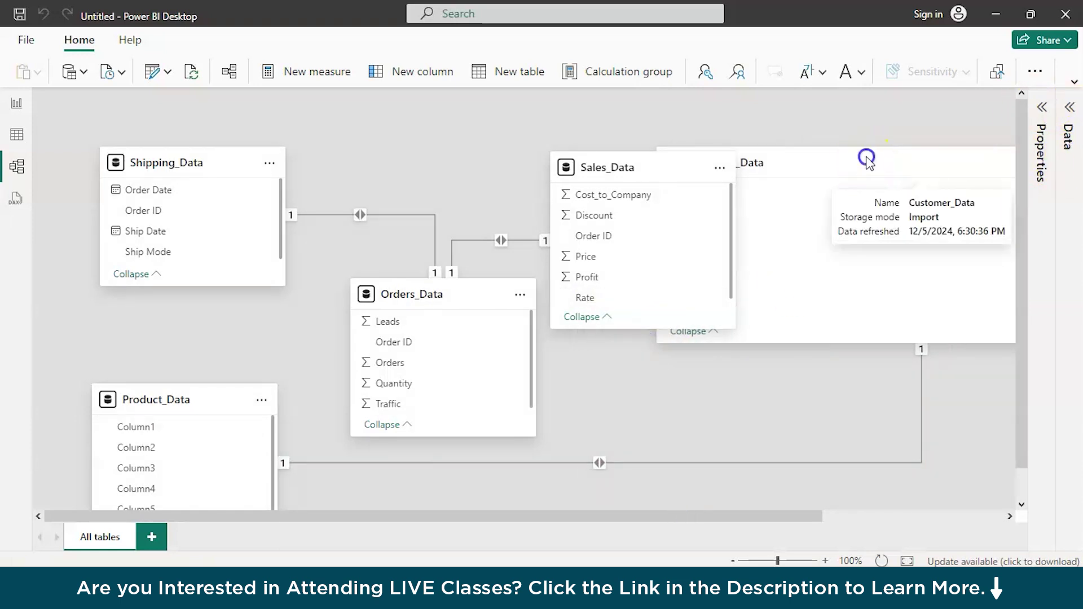
pyautogui.moveTo(869, 162); pyautogui.dragTo(711, 344)
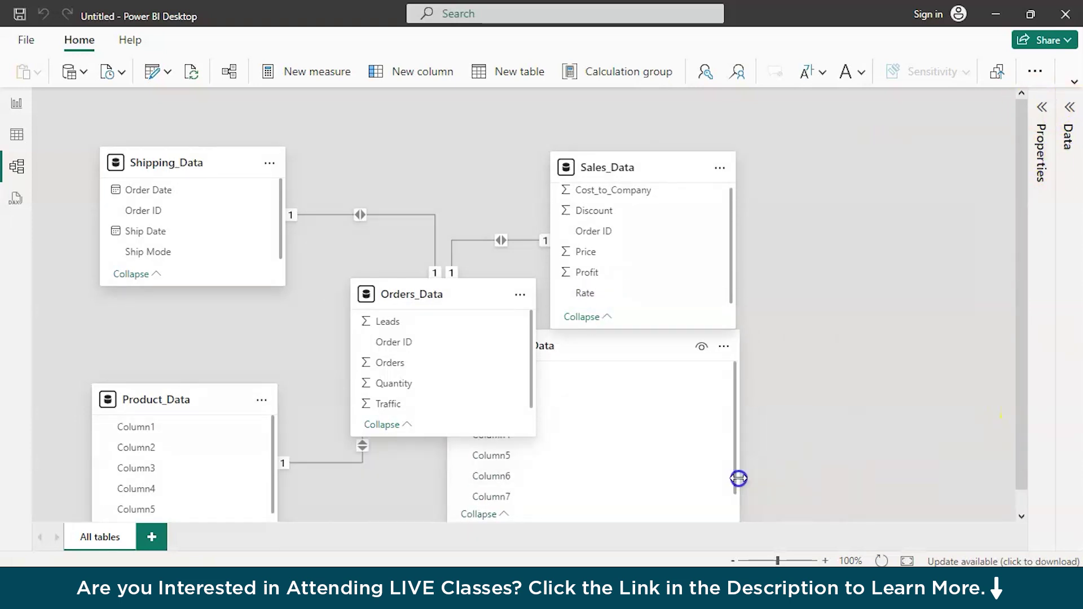
pyautogui.moveTo(648, 346); pyautogui.dragTo(780, 348)
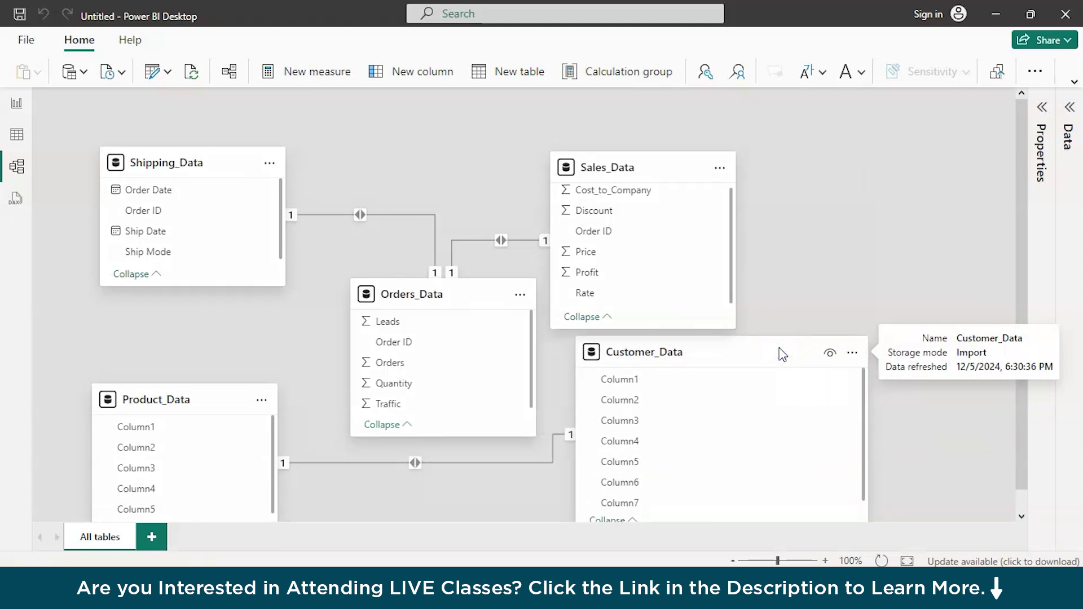
pyautogui.moveTo(875, 408); pyautogui.dragTo(779, 407)
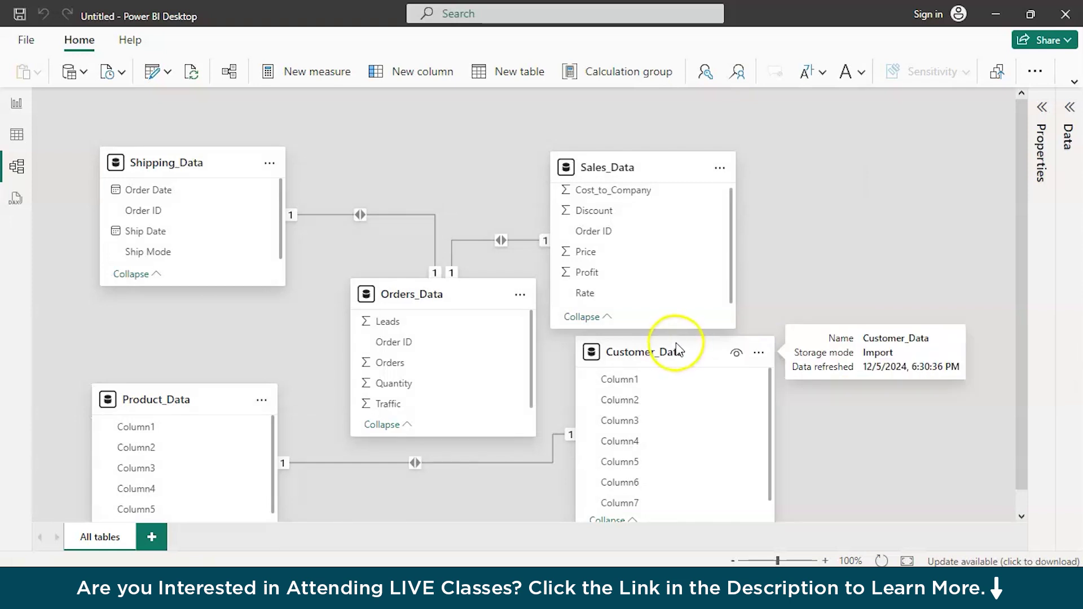